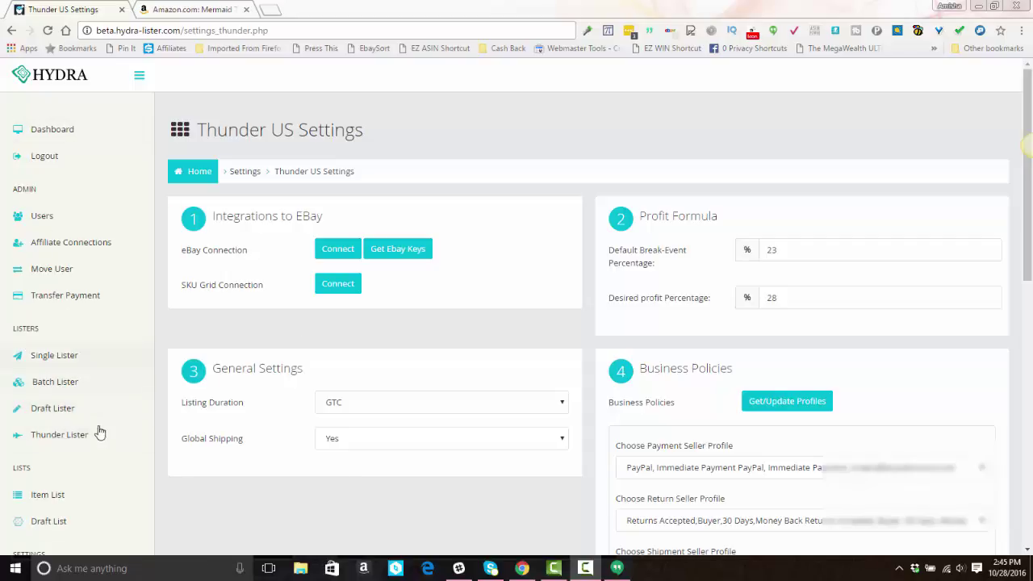
Go to the Thunder Lister page from the Listers sidebar.
{"action": "left_click", "coordinate": [72, 437]}
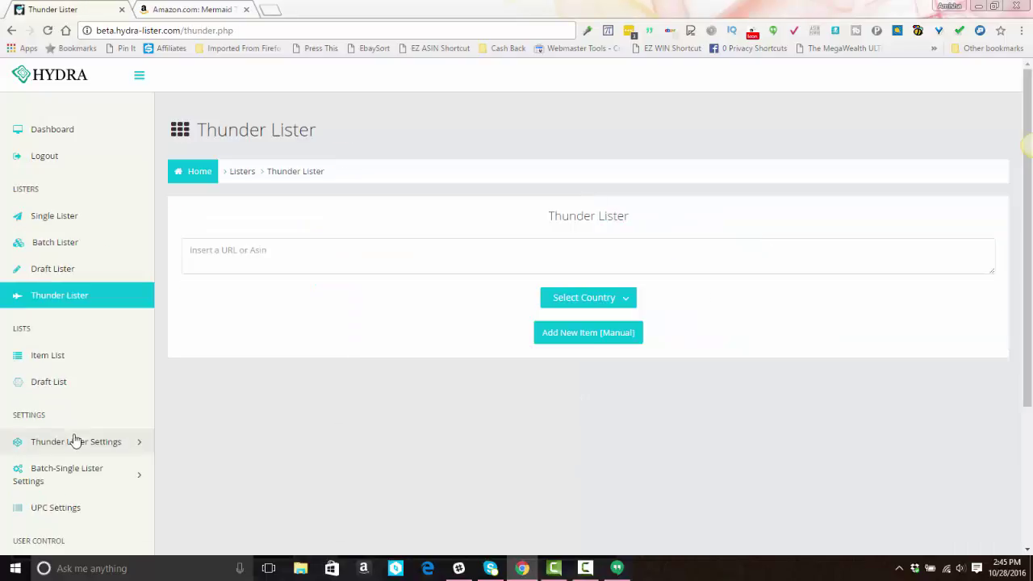
On the Amazon tab, delete the tracking text so the URL ends at B01K8BT5YW.
{"action": "left_click", "coordinate": [200, 10]}
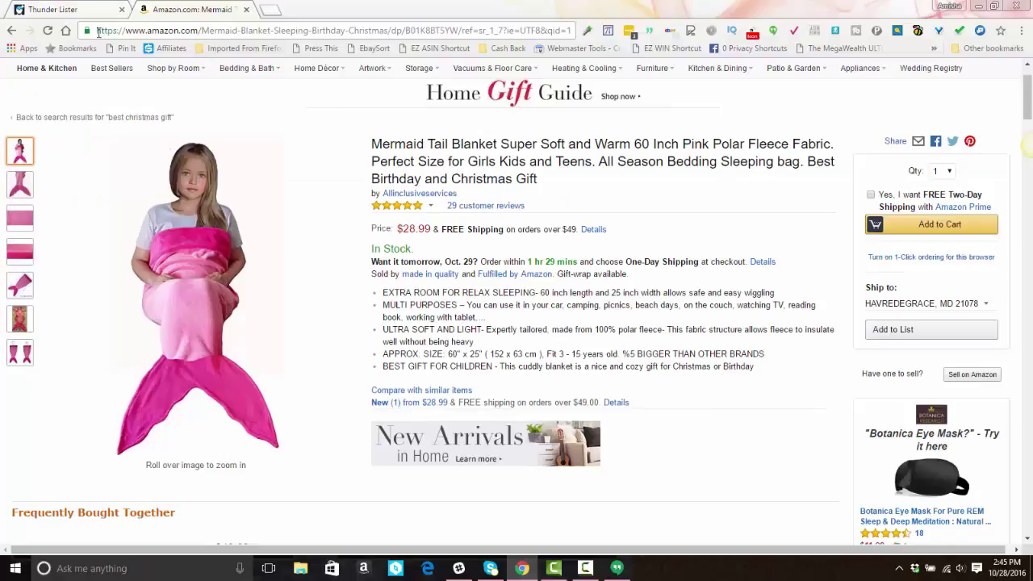
{"action": "left_click_drag", "start_coordinate": [139, 31], "coordinate": [458, 31]}
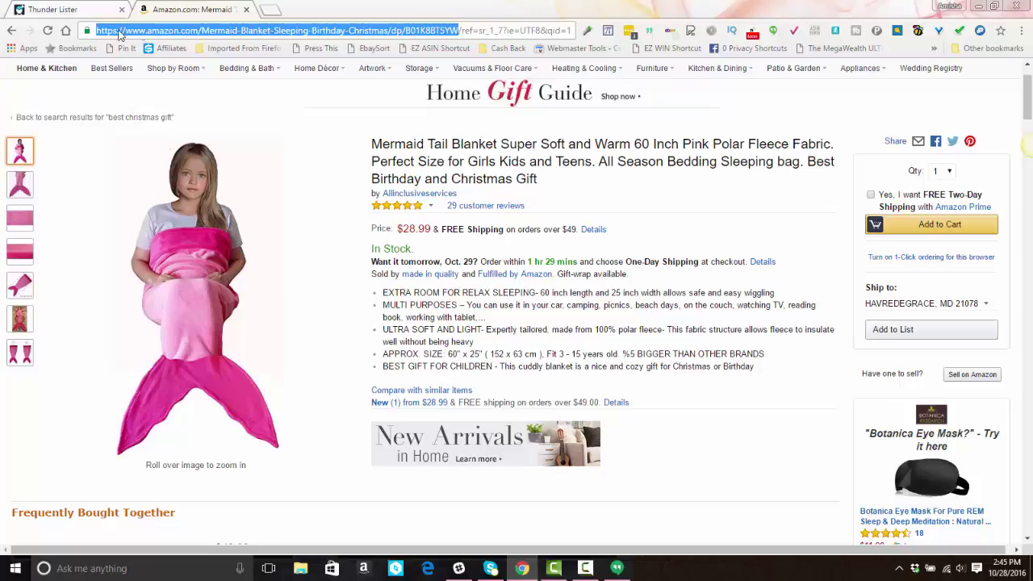
{"action": "left_click", "coordinate": [459, 30]}
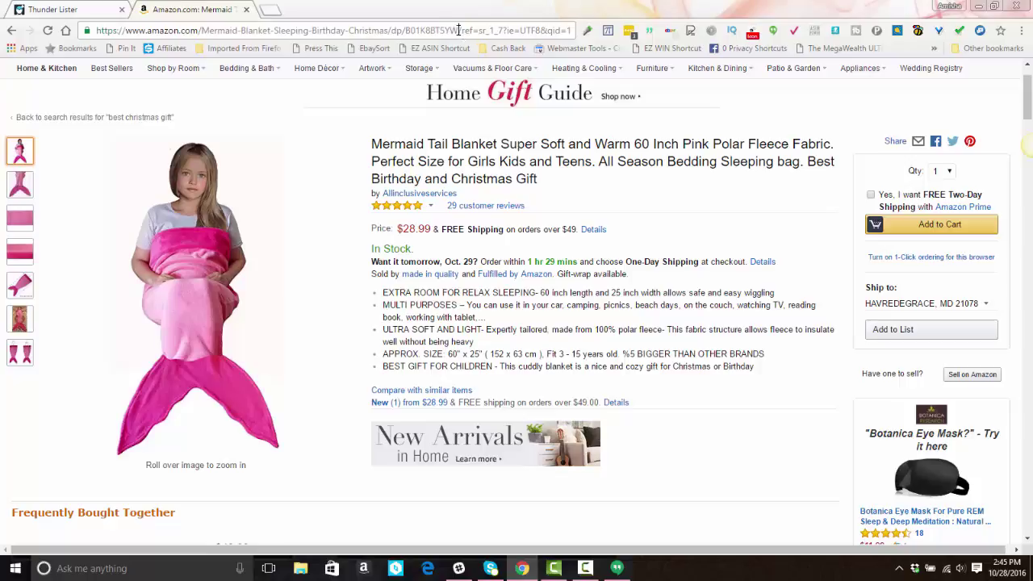
{"action": "left_click_drag", "start_coordinate": [459, 30], "coordinate": [417, 53]}
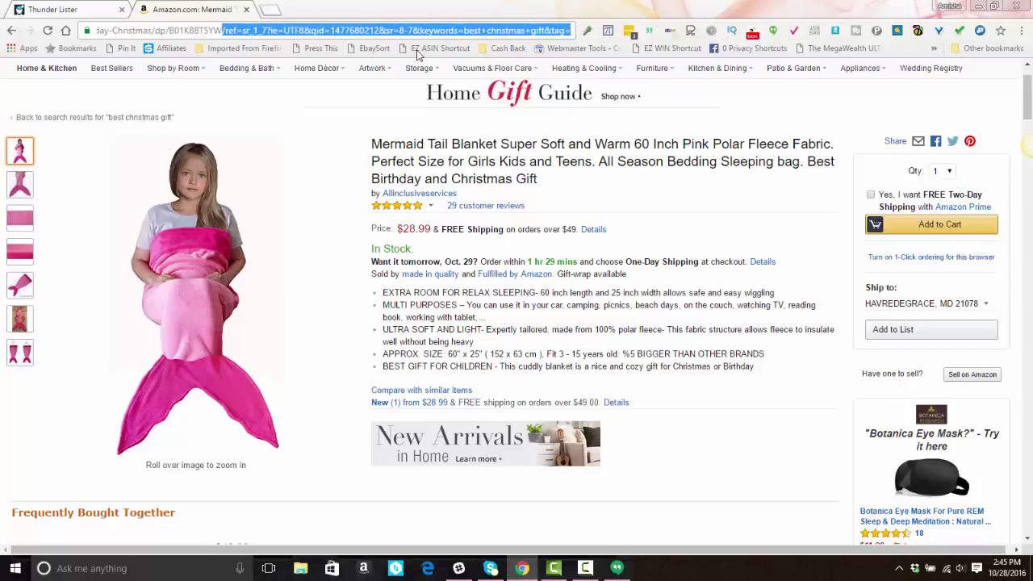
{"action": "type", "text": "ebates08-20&linkId=KEURVUND4AKAQRO&ascsubtag=ebs736810269sbe"}
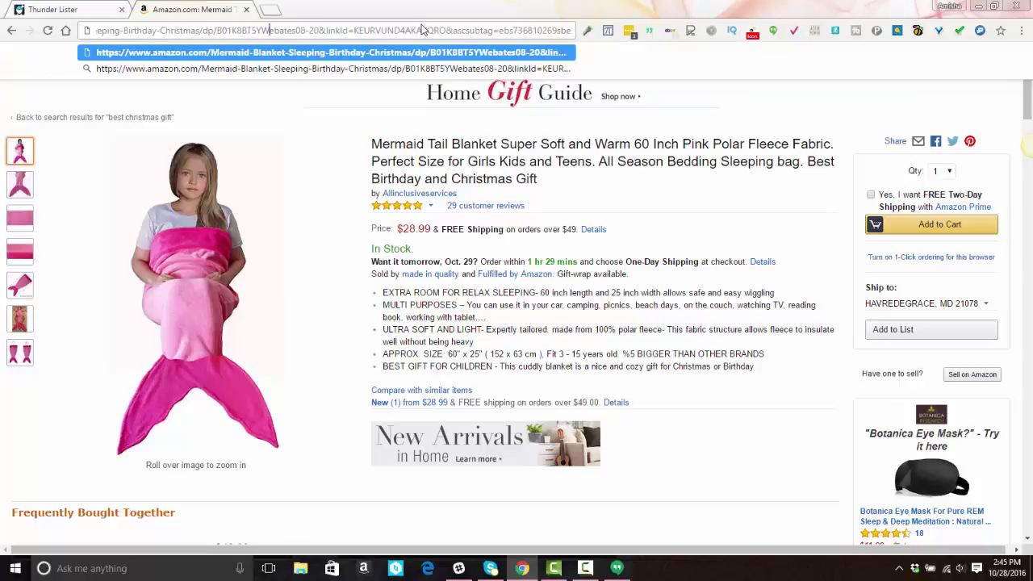
{"action": "key", "text": "Down"}
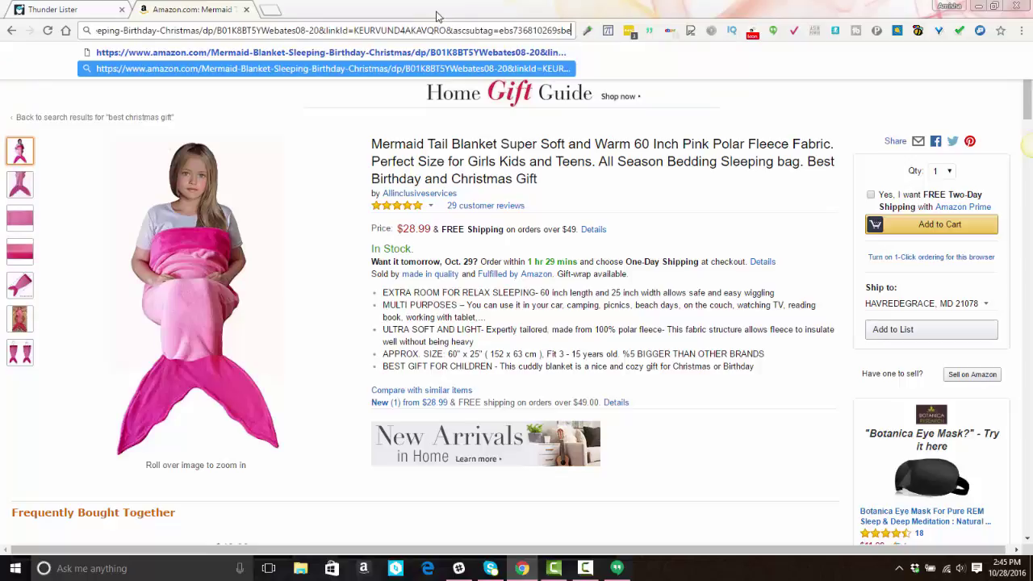
{"action": "double_click", "coordinate": [436, 30]}
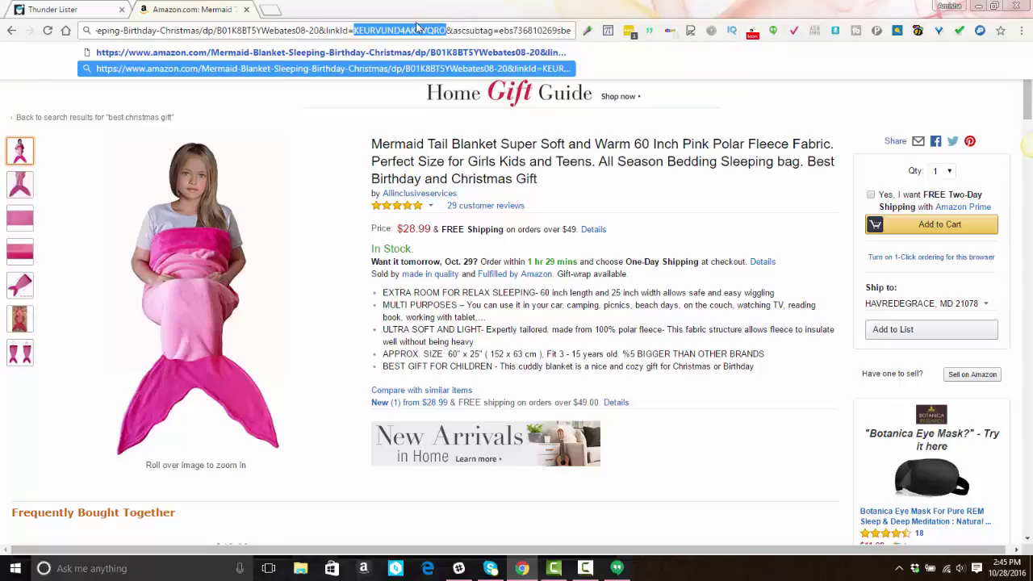
{"action": "left_click_drag", "start_coordinate": [273, 30], "coordinate": [590, 78]}
{"action": "key", "text": "BackSpace"}
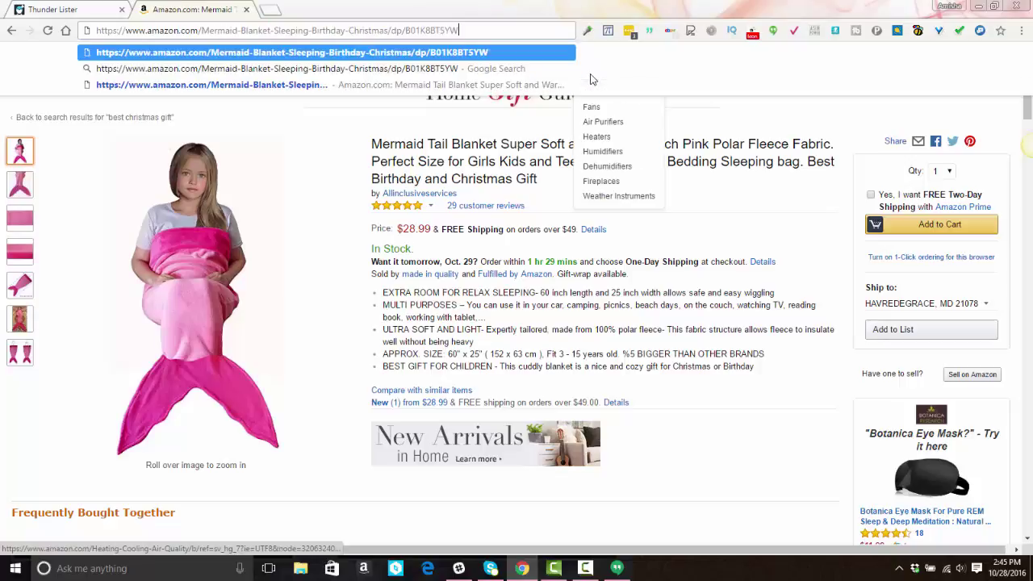
Select the whole trimmed Amazon product link and copy it.
{"action": "double_click", "coordinate": [165, 30]}
{"action": "left_click", "coordinate": [174, 33]}
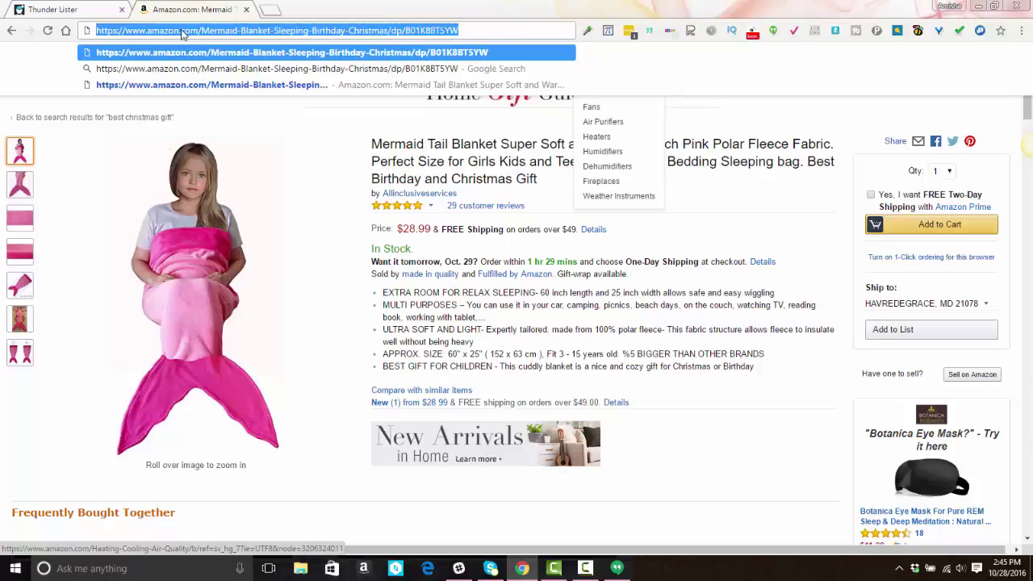
{"action": "double_click", "coordinate": [432, 30]}
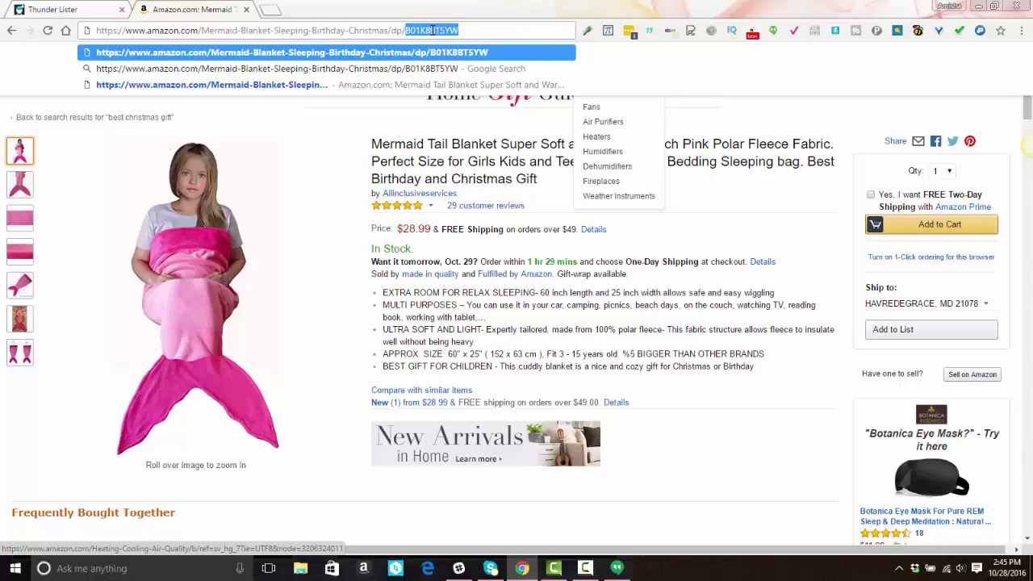
{"action": "triple_click", "coordinate": [432, 30]}
{"action": "key", "text": "ctrl+c"}
{"action": "right_click", "coordinate": [432, 32]}
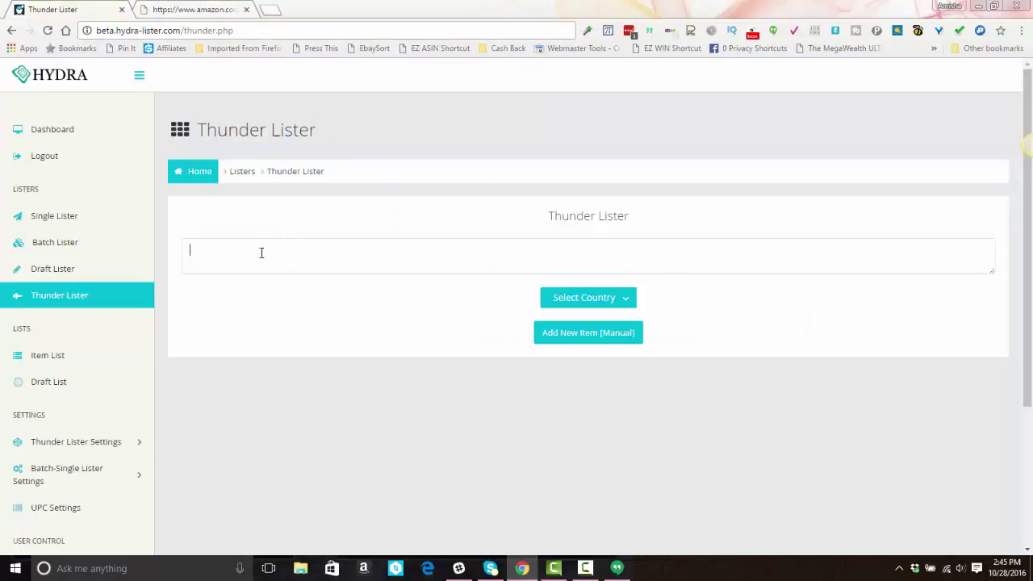
Paste the Amazon link, choose US as the country, and add it as a new manual item.
{"action": "right_click", "coordinate": [261, 254]}
{"action": "left_click", "coordinate": [288, 332]}
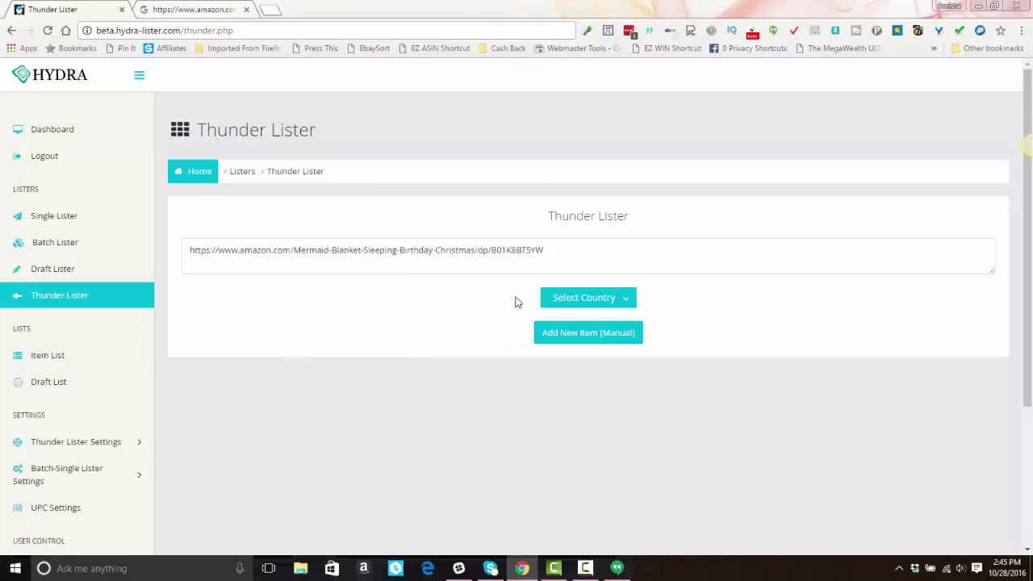
{"action": "left_click", "coordinate": [588, 300]}
{"action": "left_click", "coordinate": [564, 326]}
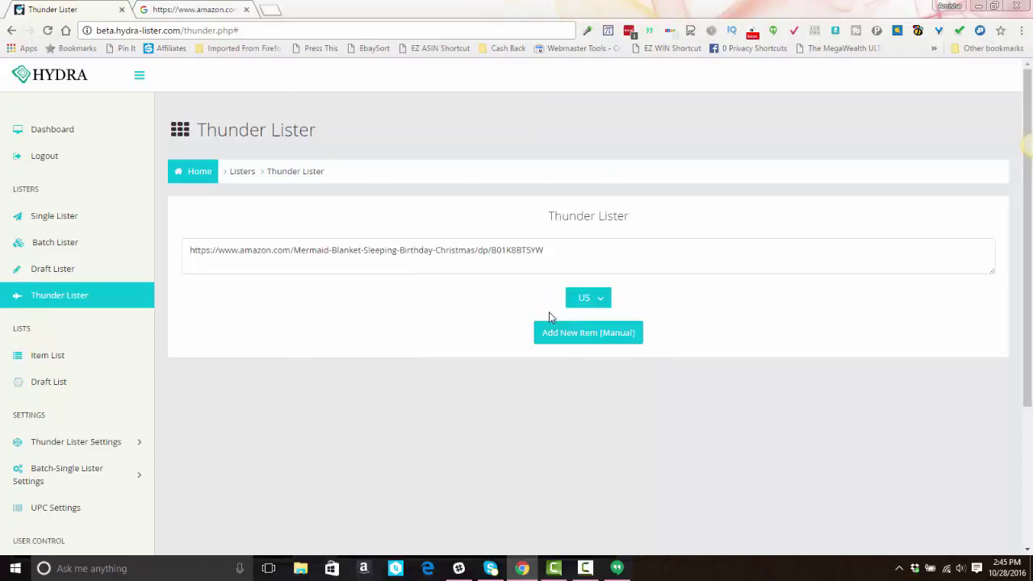
{"action": "left_click", "coordinate": [579, 305]}
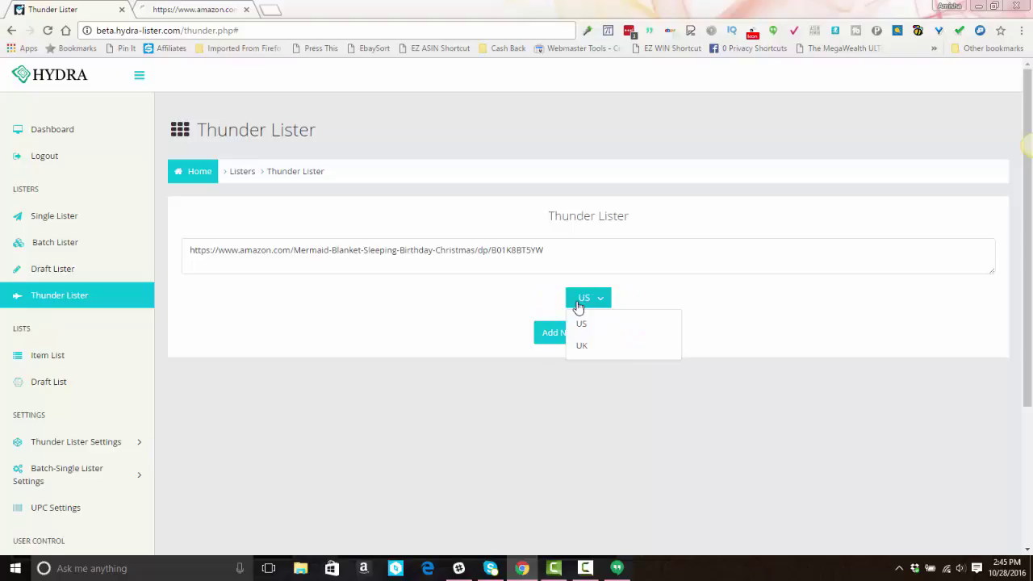
{"action": "left_click", "coordinate": [570, 321]}
{"action": "left_click", "coordinate": [546, 335]}
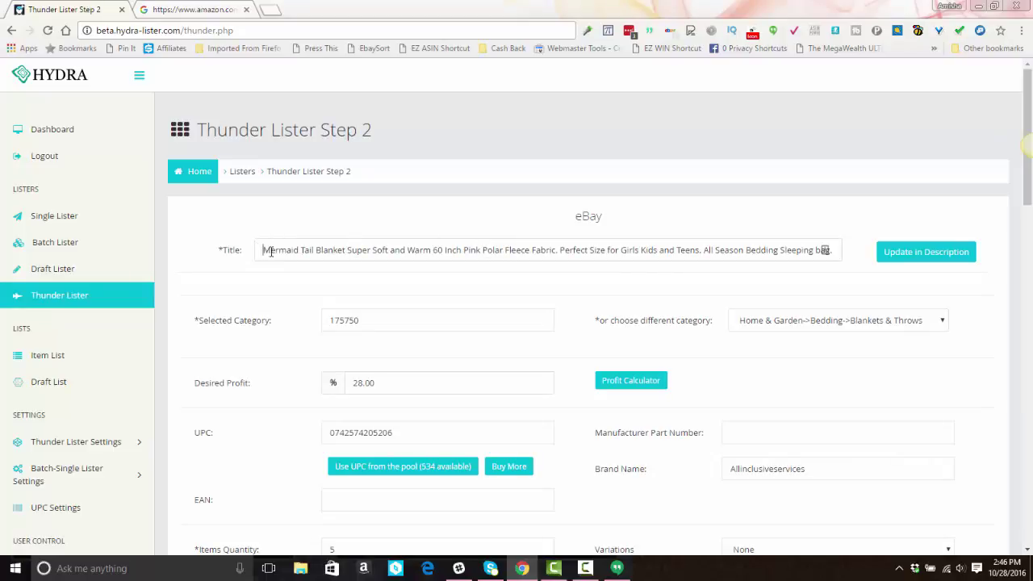
Remove 'and', 'Perfect Size for' and stray periods from the eBay title.
{"action": "double_click", "coordinate": [399, 251]}
{"action": "key", "text": "BackSpace"}
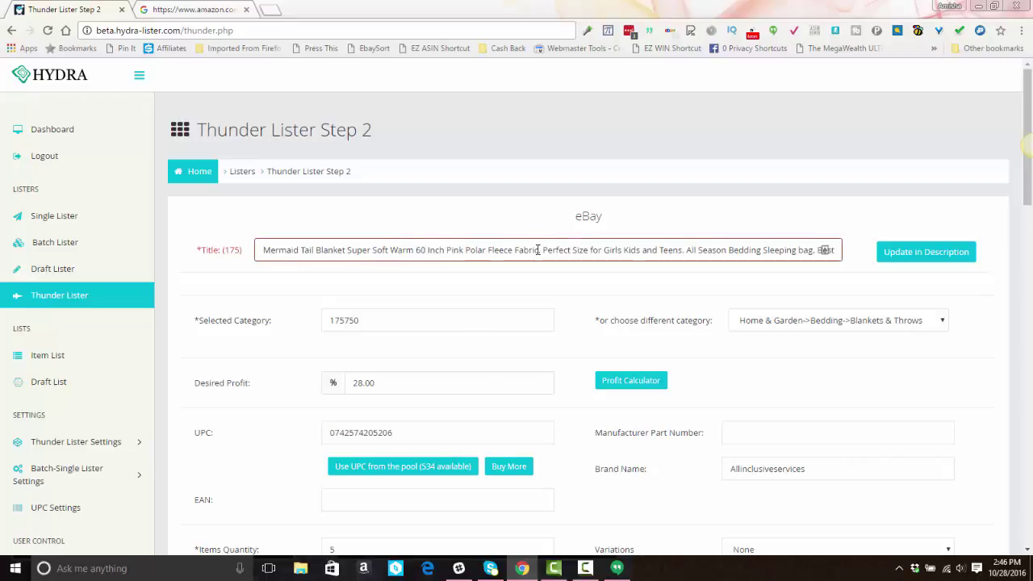
{"action": "key", "text": "BackSpace"}
{"action": "key", "text": "BackSpace"}
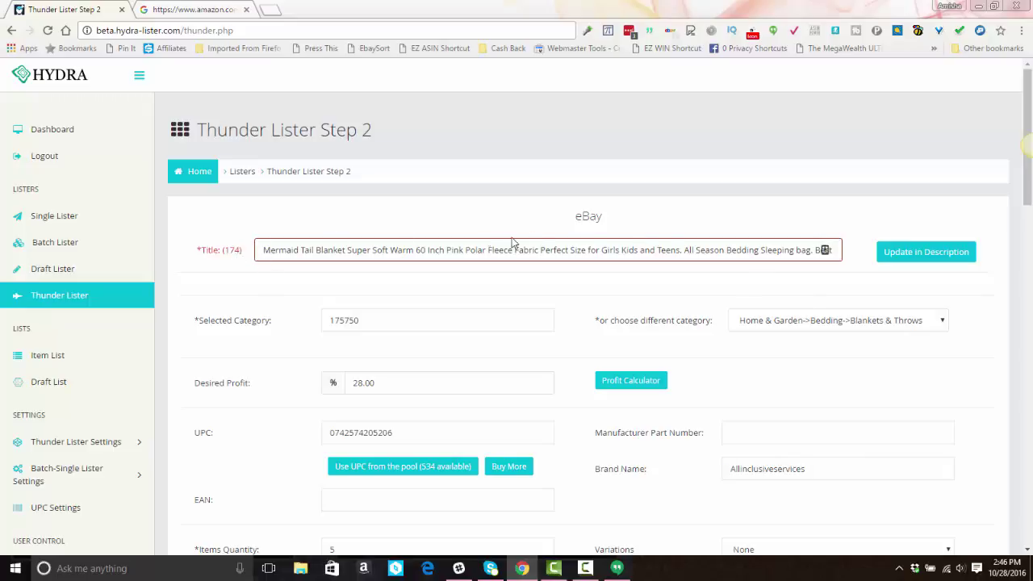
{"action": "double_click", "coordinate": [555, 250]}
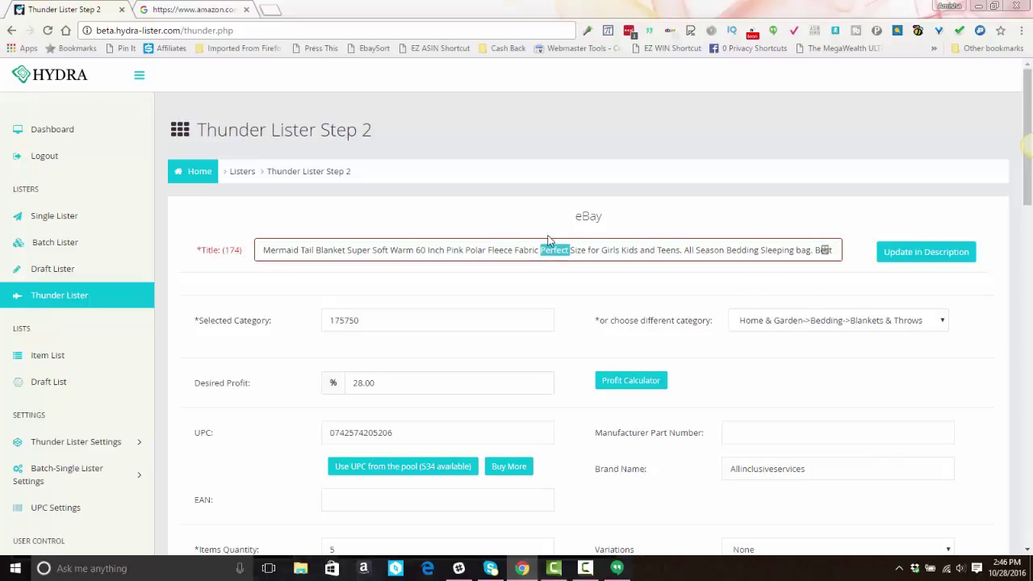
{"action": "key", "text": "BackSpace"}
{"action": "double_click", "coordinate": [548, 251]}
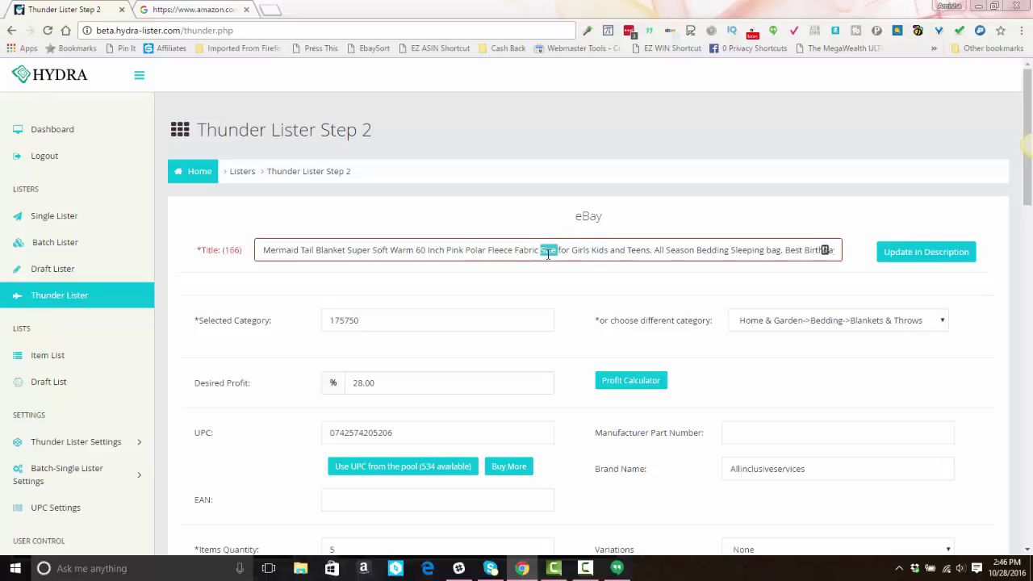
{"action": "key", "text": "BackSpace"}
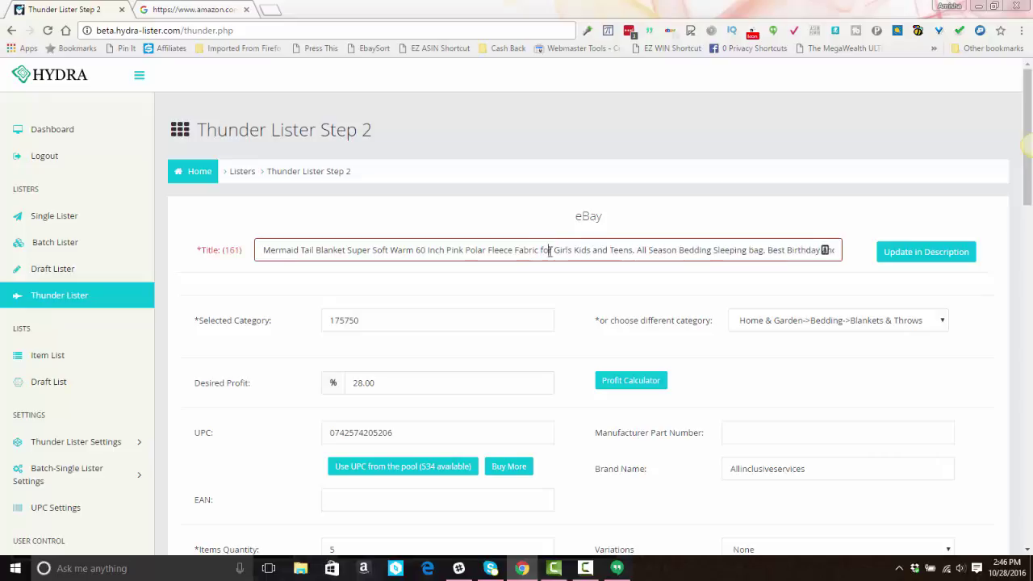
{"action": "double_click", "coordinate": [547, 250]}
{"action": "key", "text": "BackSpace"}
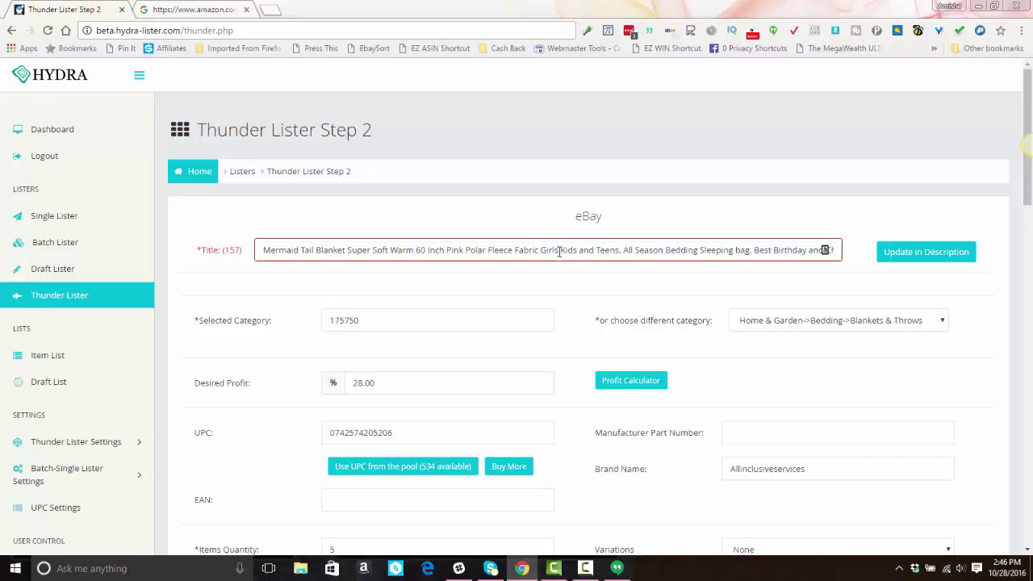
{"action": "double_click", "coordinate": [586, 252]}
{"action": "key", "text": "BackSpace"}
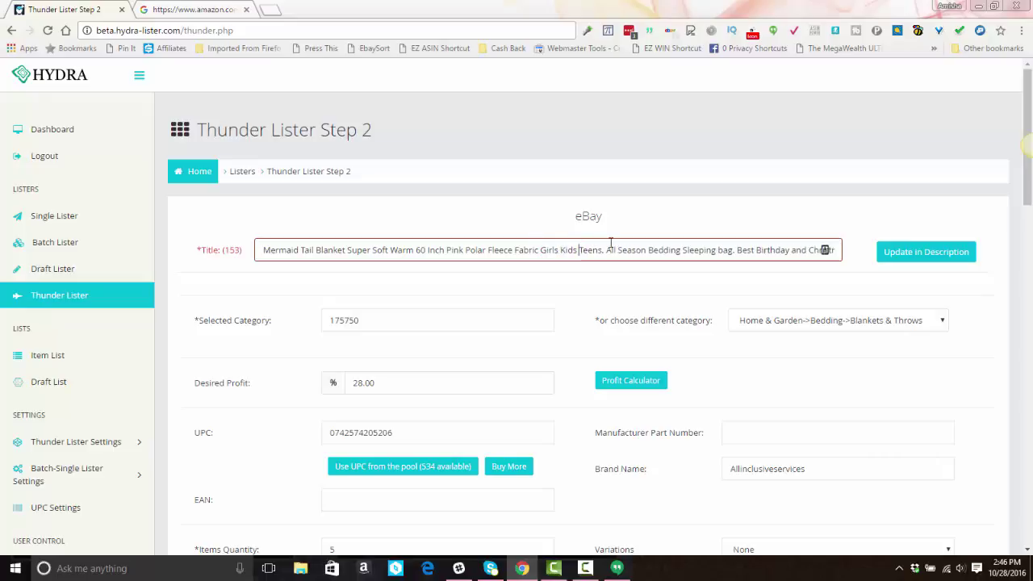
{"action": "left_click", "coordinate": [605, 250]}
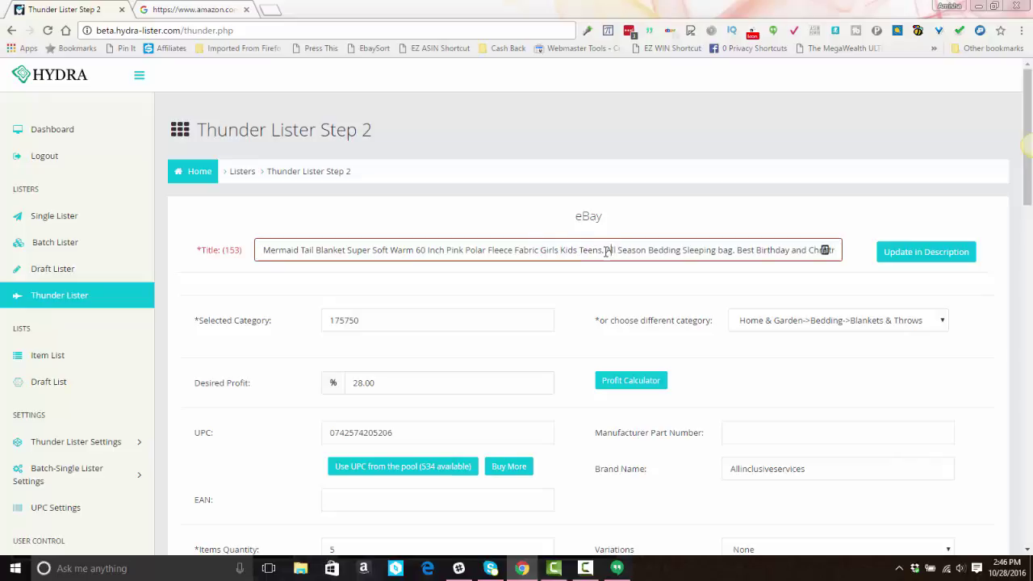
{"action": "key", "text": "BackSpace"}
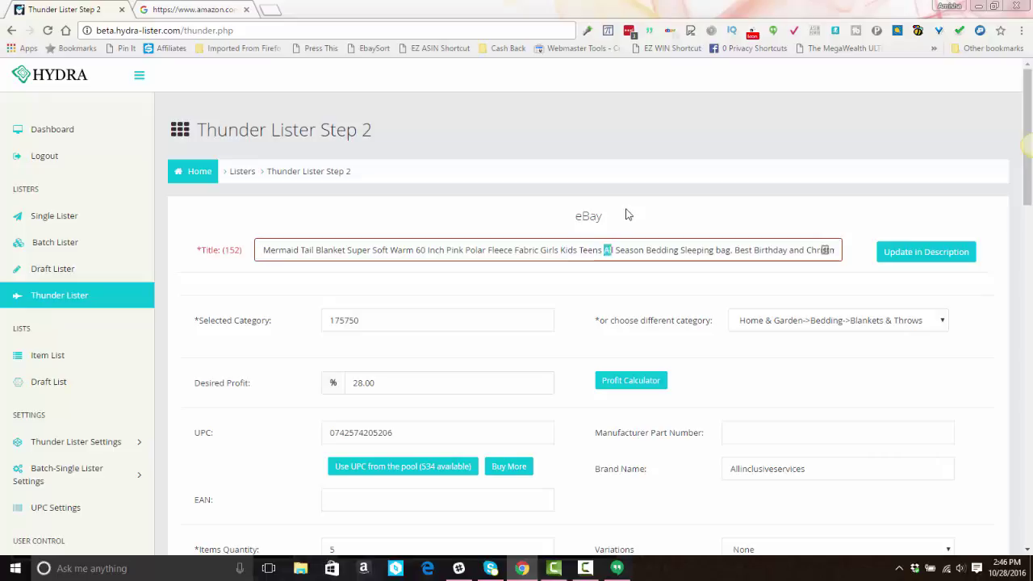
Delete 'All Season' and 'Best Birthday and Christmas Gift' from the title.
{"action": "key", "text": "shift+Right"}
{"action": "key", "text": "shift+Right"}
{"action": "key", "text": "shift+Right"}
{"action": "key", "text": "shift+Right"}
{"action": "key", "text": "shift+Right"}
{"action": "key", "text": "shift+Right"}
{"action": "key", "text": "shift+Right"}
{"action": "key", "text": "shift+Right"}
{"action": "key", "text": "shift+Right"}
{"action": "key", "text": "shift+Right"}
{"action": "key", "text": "shift+Right"}
{"action": "key", "text": "shift+Right"}
{"action": "key", "text": "shift+Right"}
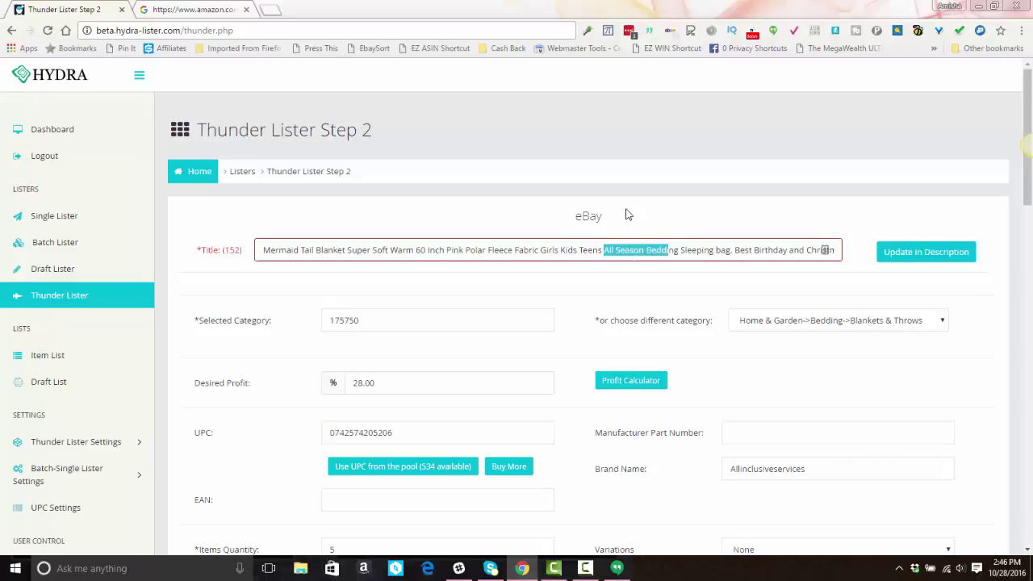
{"action": "key", "text": "shift+Left"}
{"action": "key", "text": "shift+Left"}
{"action": "key", "text": "BackSpace"}
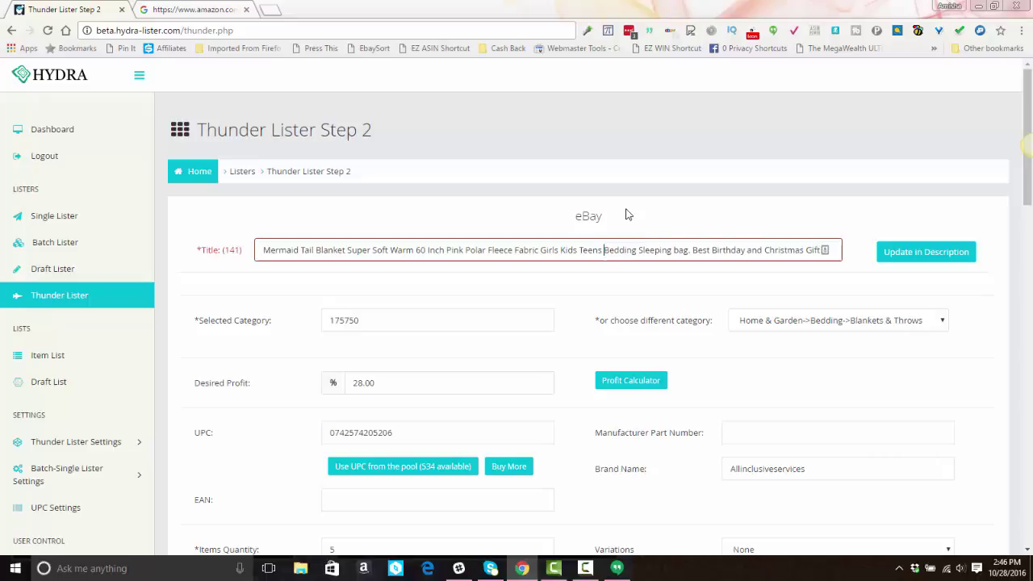
{"action": "double_click", "coordinate": [697, 250]}
{"action": "key", "text": "BackSpace"}
{"action": "key", "text": "BackSpace"}
{"action": "key", "text": "BackSpace"}
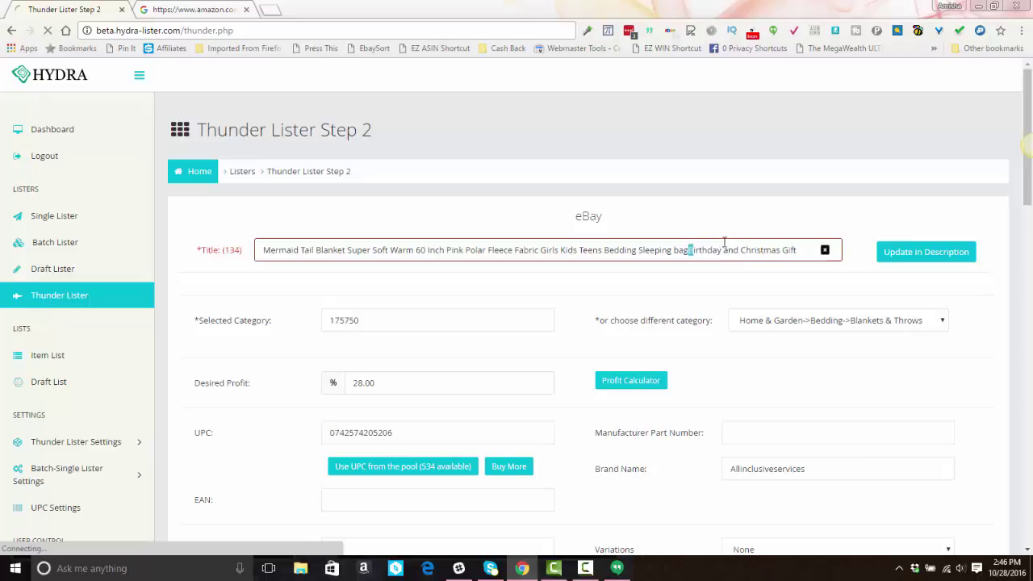
{"action": "key", "text": "shift+Right"}
{"action": "key", "text": "shift+Right"}
{"action": "key", "text": "shift+Right"}
{"action": "key", "text": "shift+Right"}
{"action": "key", "text": "shift+Right"}
{"action": "key", "text": "shift+Right"}
{"action": "key", "text": "shift+Right"}
{"action": "key", "text": "shift+Right"}
{"action": "key", "text": "shift+Right"}
{"action": "key", "text": "shift+Right"}
{"action": "key", "text": "shift+Right"}
{"action": "key", "text": "shift+Right"}
{"action": "key", "text": "shift+Right"}
{"action": "key", "text": "shift+Right"}
{"action": "key", "text": "shift+Right"}
{"action": "key", "text": "shift+Right"}
{"action": "key", "text": "shift+Right"}
{"action": "key", "text": "shift+Right"}
{"action": "key", "text": "shift+Right"}
{"action": "key", "text": "shift+Right"}
{"action": "key", "text": "shift+Right"}
{"action": "key", "text": "shift+Right"}
{"action": "key", "text": "shift+Right"}
{"action": "key", "text": "shift+Right"}
{"action": "key", "text": "shift+Right"}
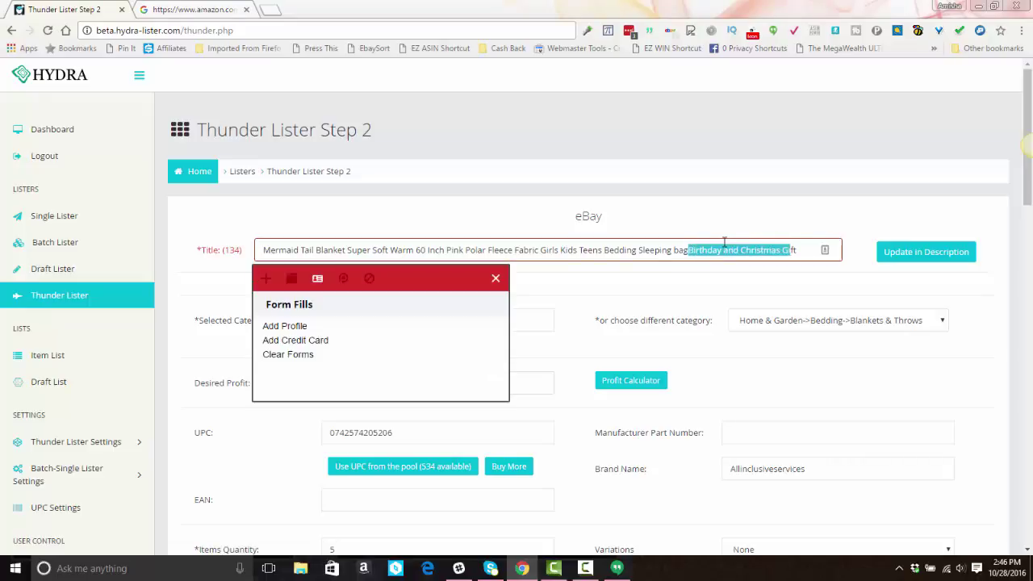
{"action": "key", "text": "BackSpace"}
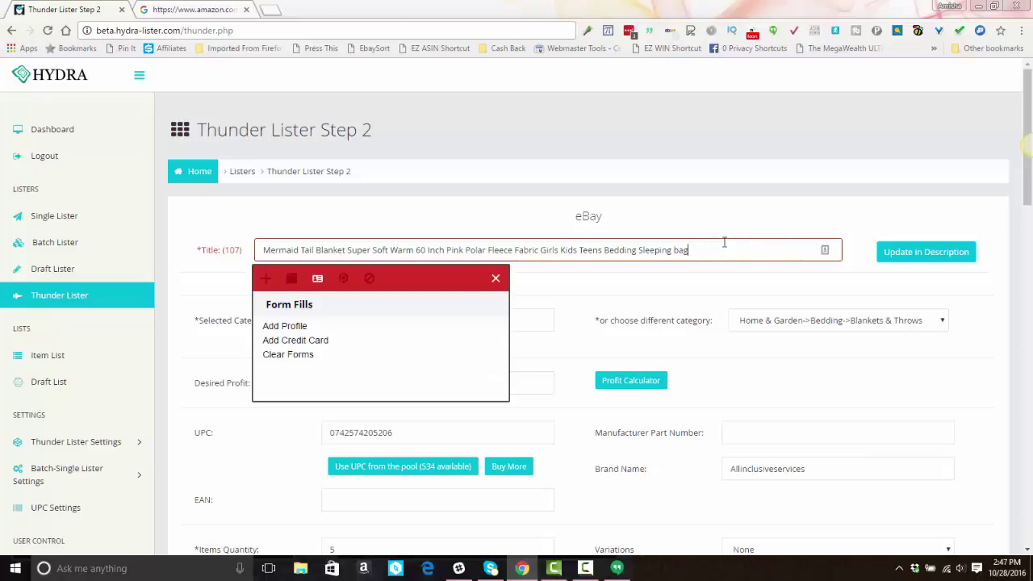
Delete 'Girls', 'Kids' and 'Teens' from the title.
{"action": "triple_click", "coordinate": [650, 277]}
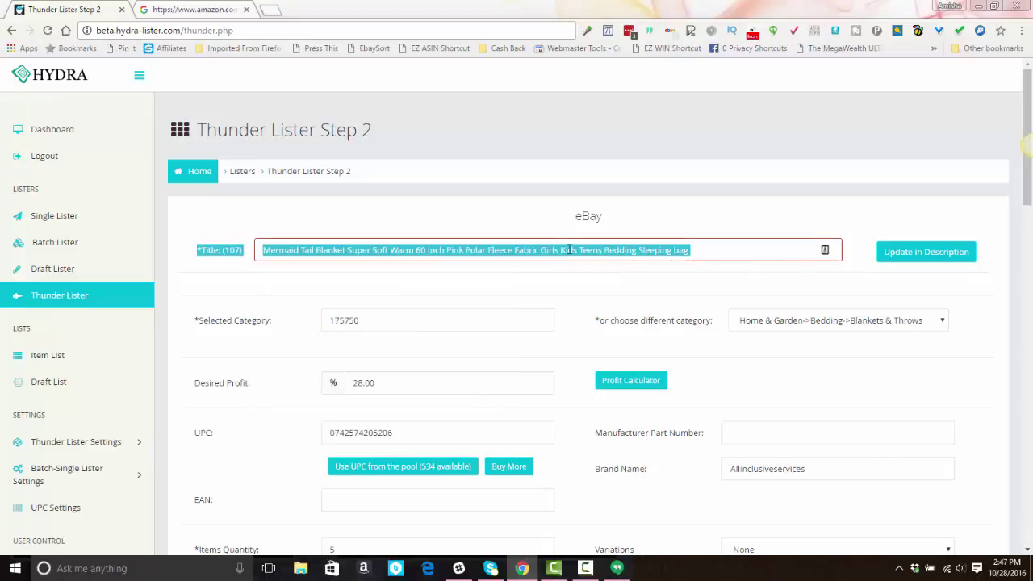
{"action": "double_click", "coordinate": [569, 250]}
{"action": "double_click", "coordinate": [655, 250]}
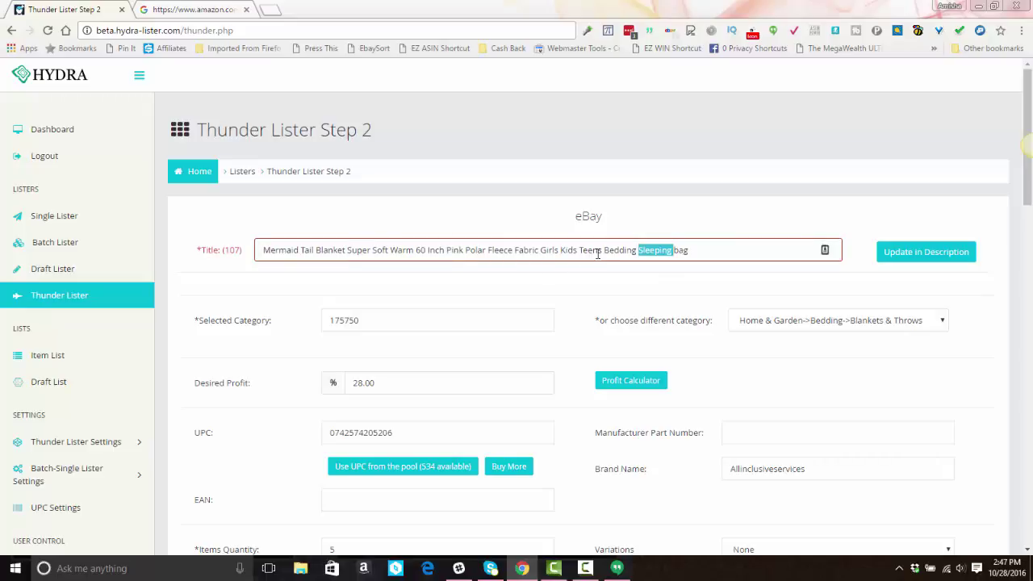
{"action": "triple_click", "coordinate": [550, 250]}
{"action": "double_click", "coordinate": [550, 251]}
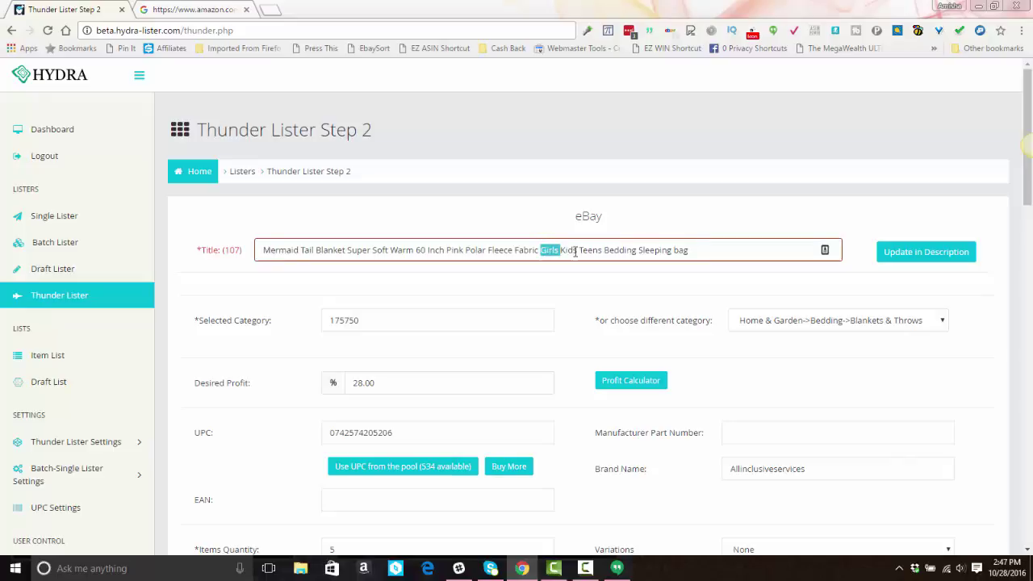
{"action": "key", "text": "BackSpace"}
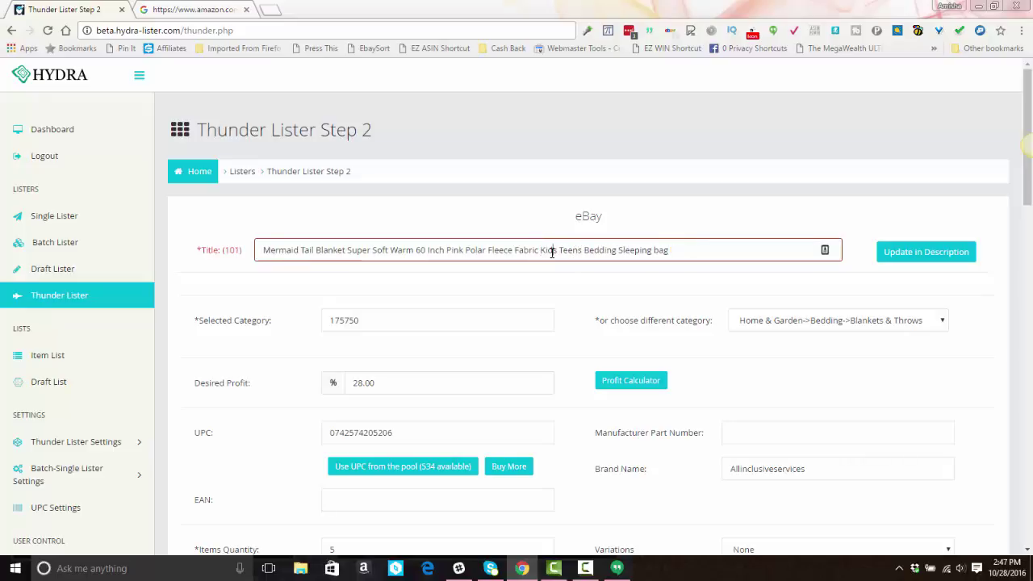
{"action": "double_click", "coordinate": [552, 252]}
{"action": "key", "text": "BackSpace"}
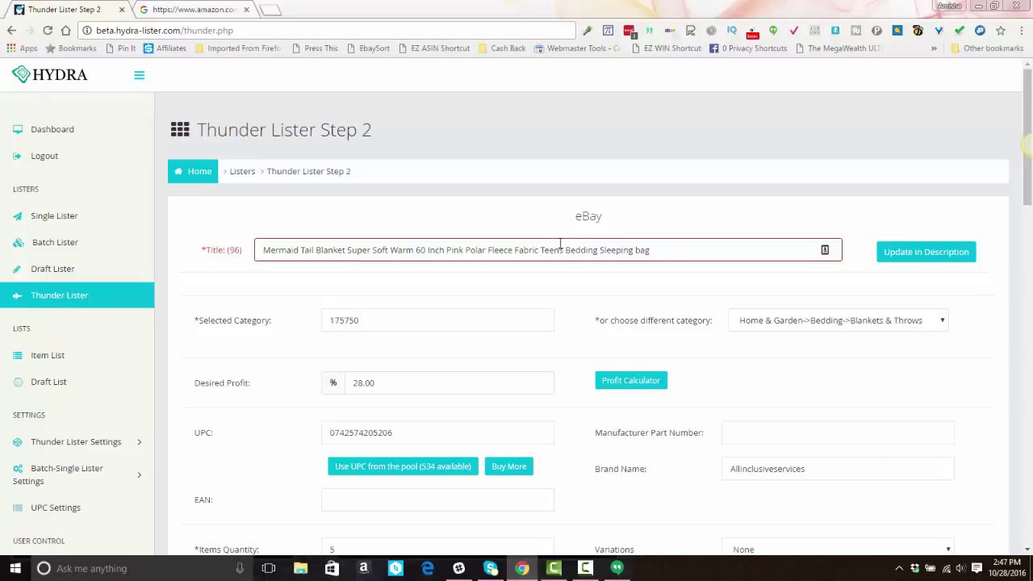
{"action": "double_click", "coordinate": [551, 249]}
{"action": "key", "text": "BackSpace"}
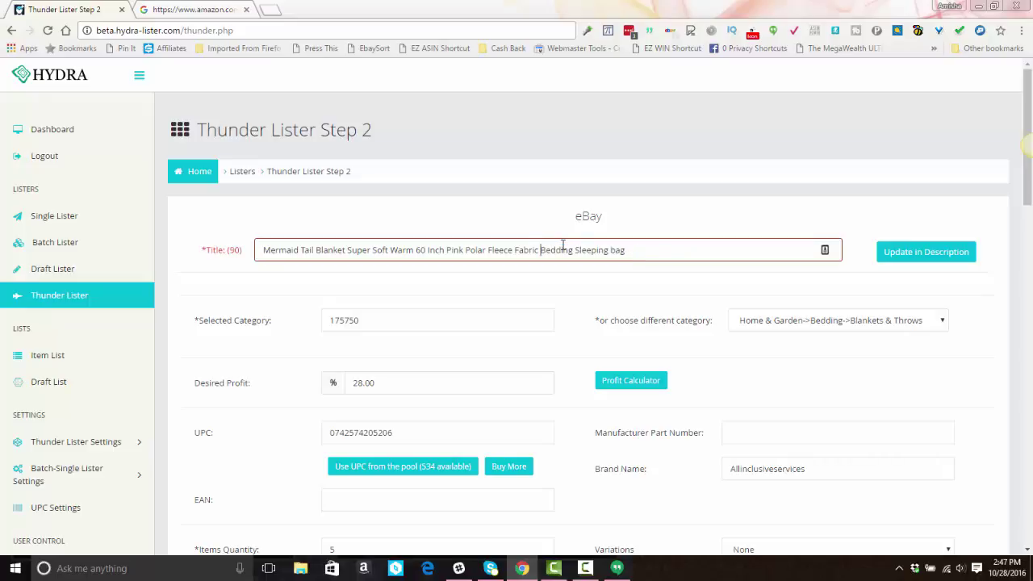
Capitalize 'Bag' and delete 'Super' and 'Warm' from the title.
{"action": "key", "text": "BackSpace"}
{"action": "double_click", "coordinate": [647, 249]}
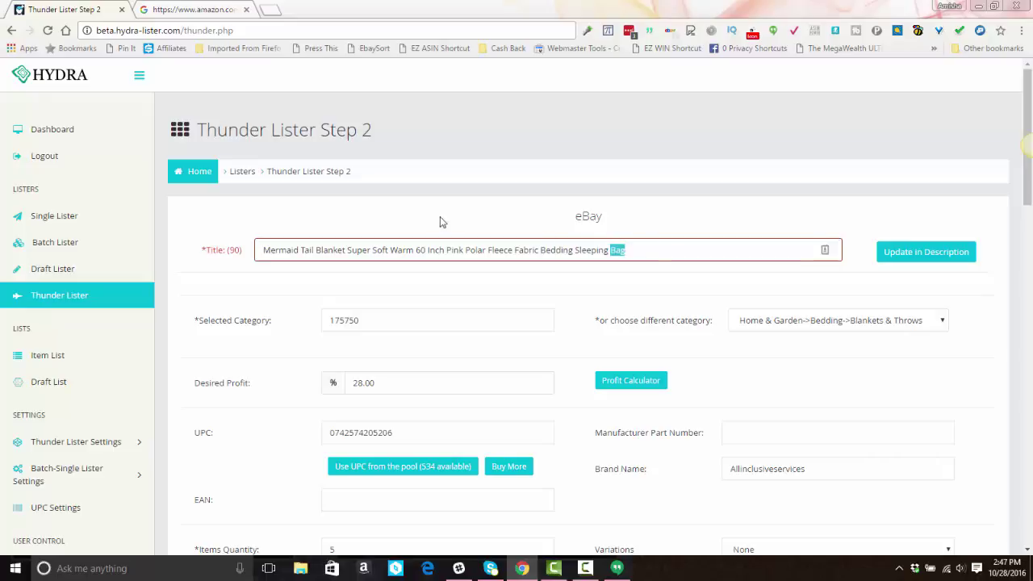
{"action": "left_click", "coordinate": [374, 250]}
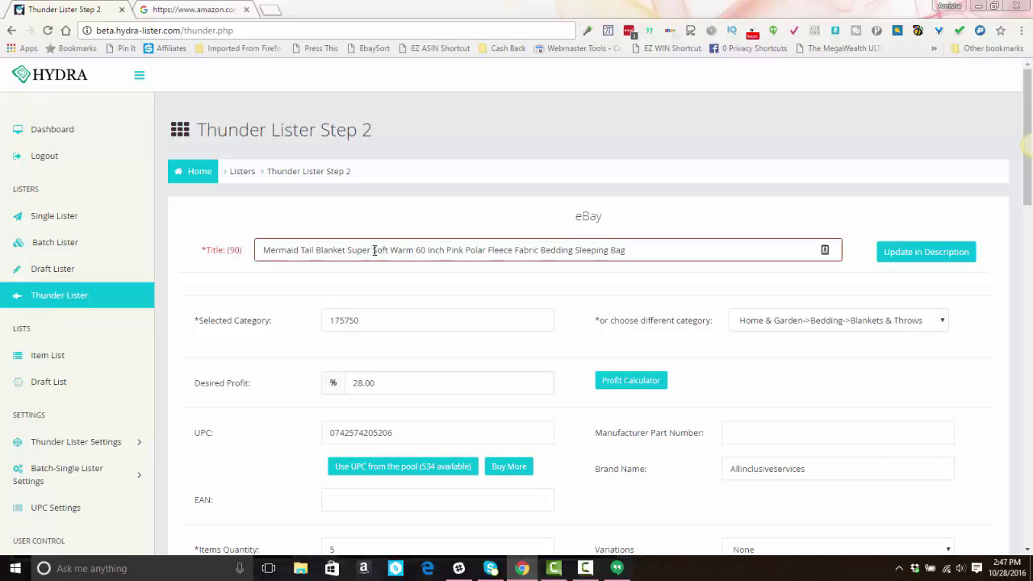
{"action": "double_click", "coordinate": [367, 250]}
{"action": "key", "text": "BackSpace"}
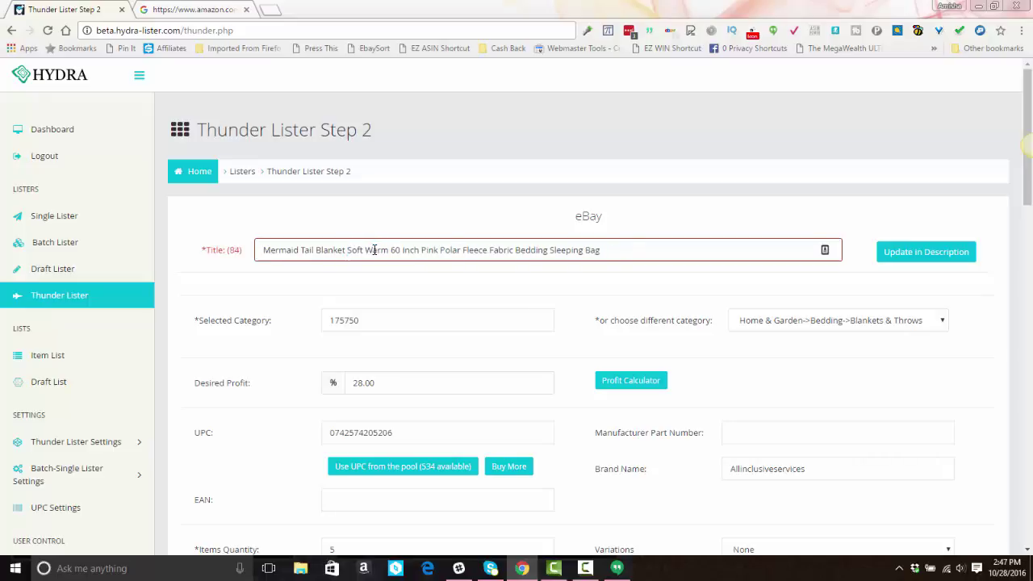
{"action": "double_click", "coordinate": [377, 250]}
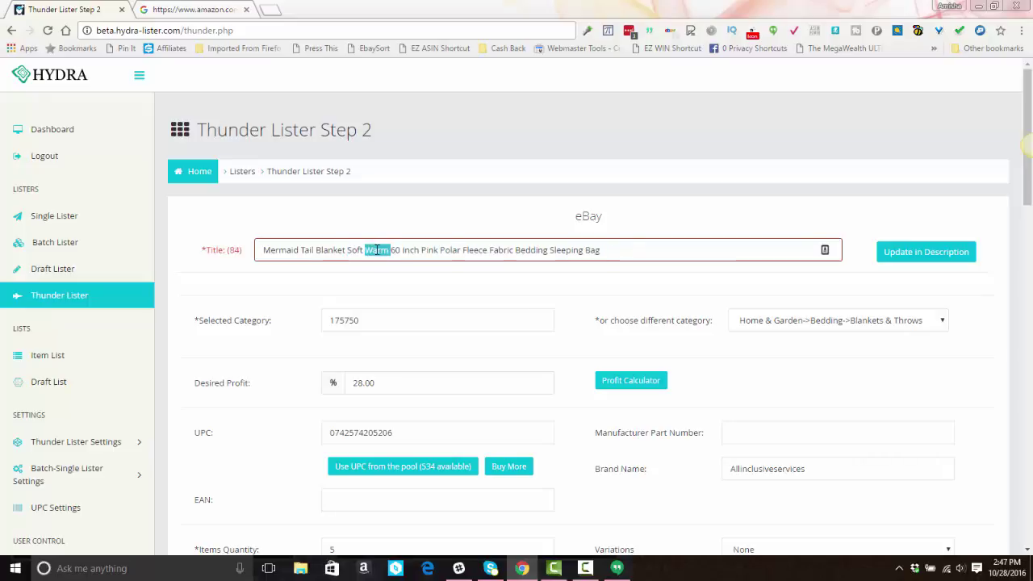
{"action": "key", "text": "BackSpace"}
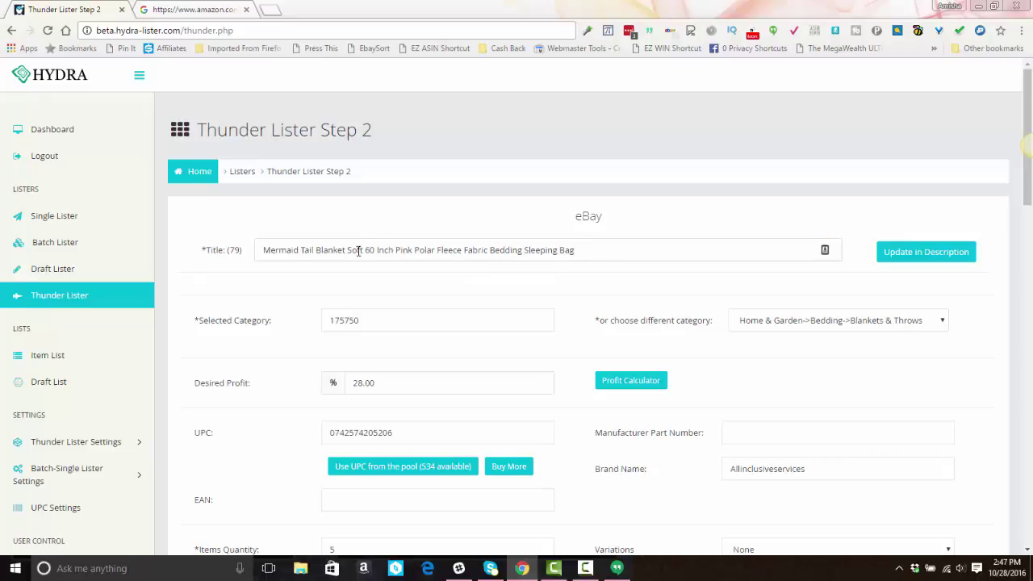
Copy the trimmed title into the description with Update.
{"action": "left_click", "coordinate": [911, 257]}
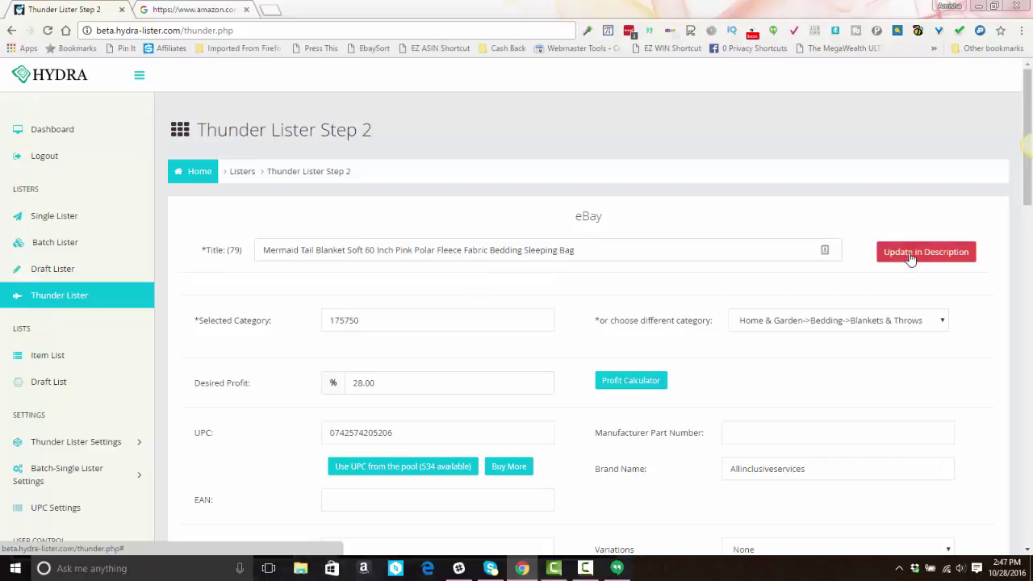
{"action": "scroll", "coordinate": [679, 275], "scroll_direction": "down", "scroll_amount": 10}
{"action": "scroll", "coordinate": [678, 280], "scroll_direction": "down", "scroll_amount": 3}
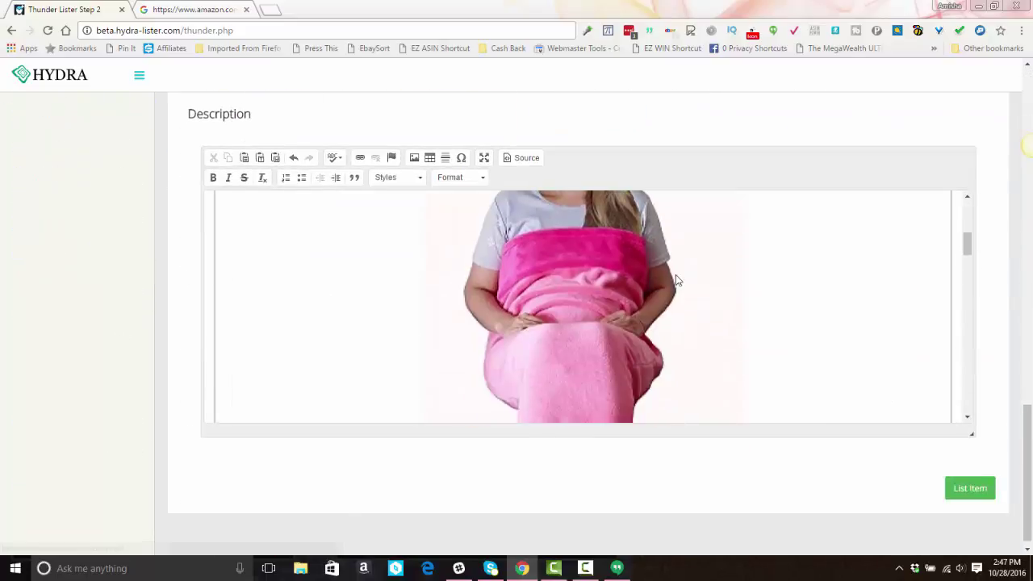
{"action": "scroll", "coordinate": [675, 274], "scroll_direction": "up", "scroll_amount": 3}
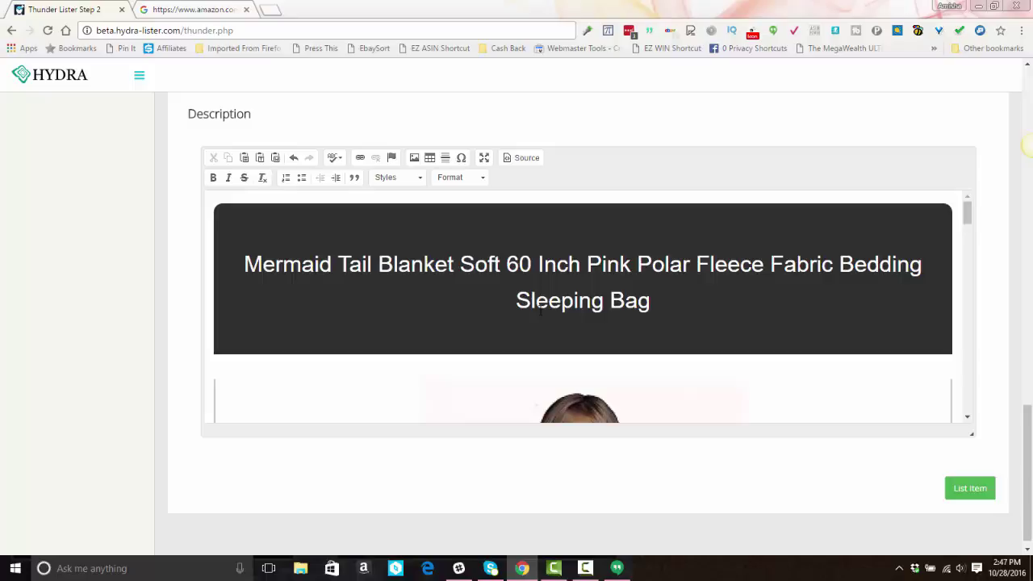
{"action": "scroll", "coordinate": [544, 302], "scroll_direction": "up", "scroll_amount": 15}
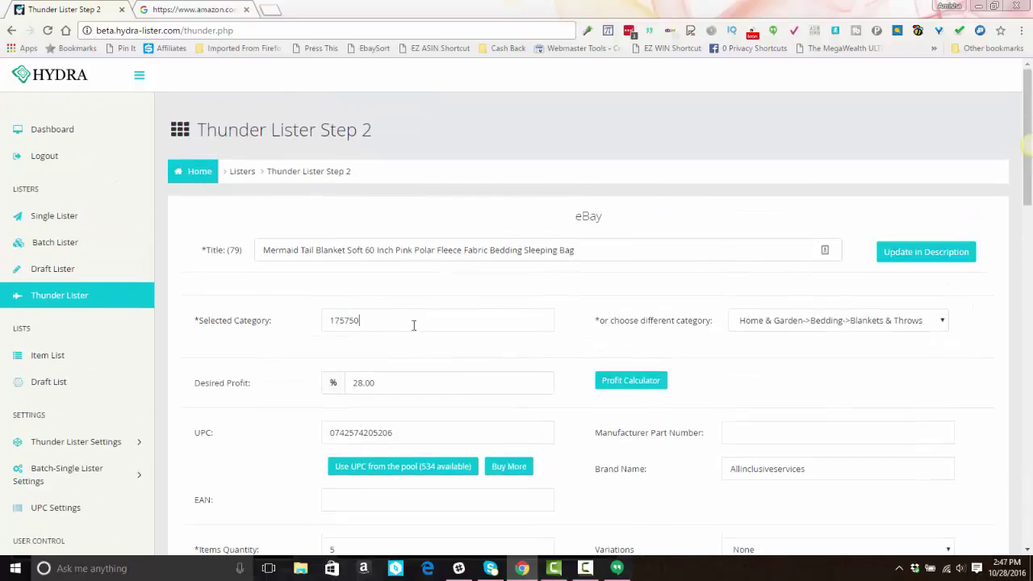
Change category 175750 to Home & Garden > Kids & Teens at Home > Bedding > Sleeping Bags.
{"action": "left_click", "coordinate": [770, 326]}
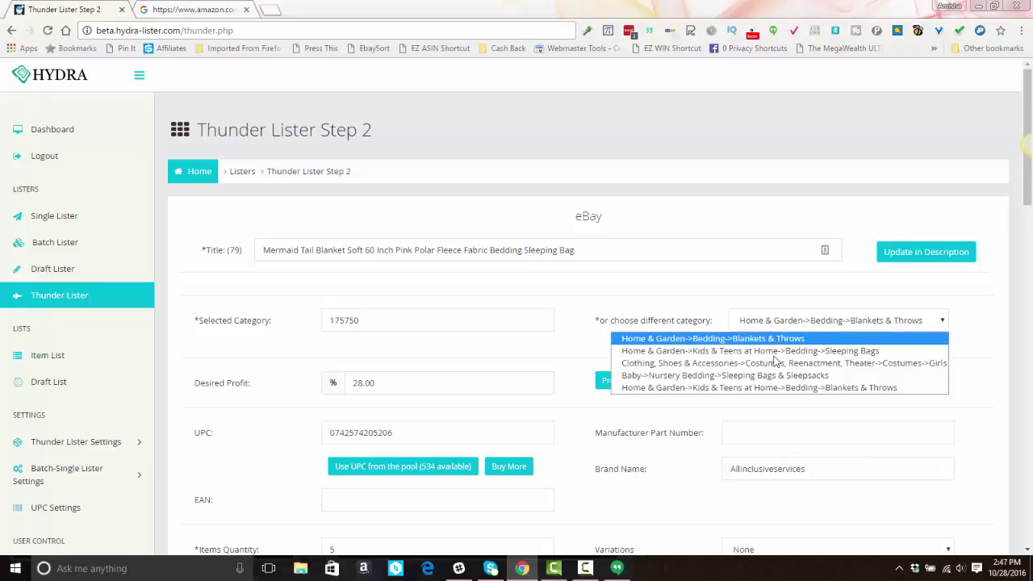
{"action": "left_click", "coordinate": [798, 323]}
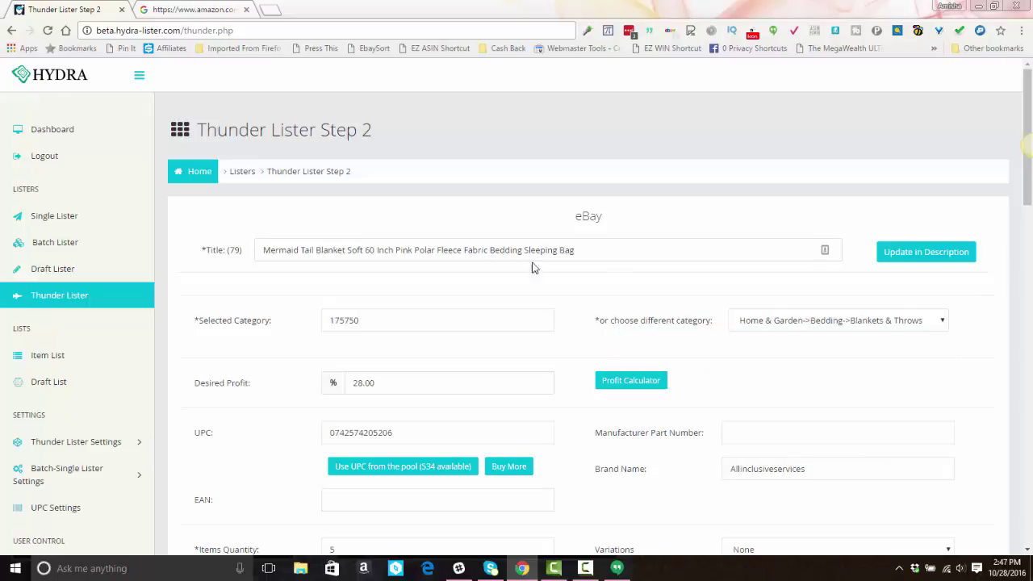
{"action": "double_click", "coordinate": [376, 331]}
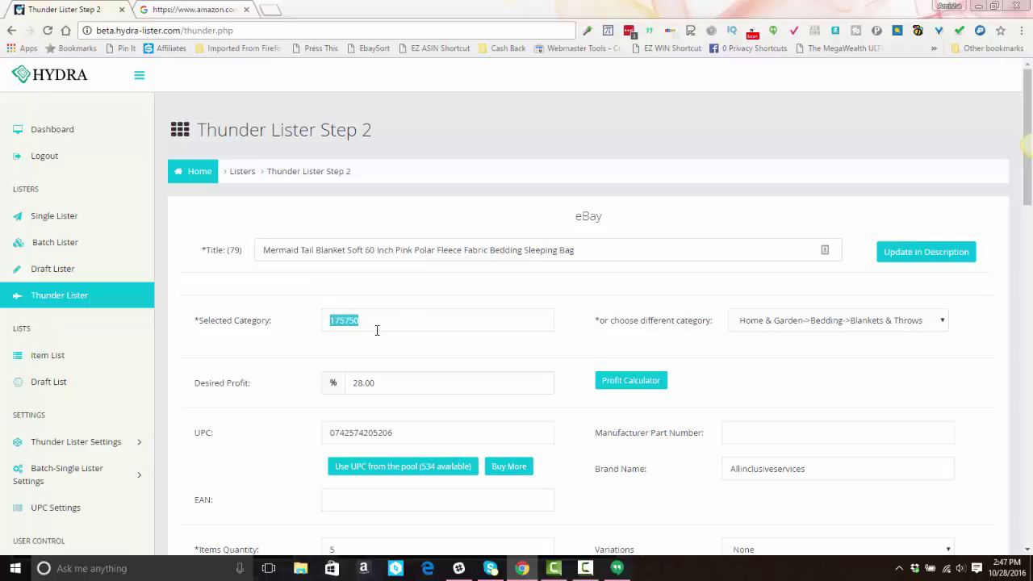
{"action": "left_click", "coordinate": [825, 329]}
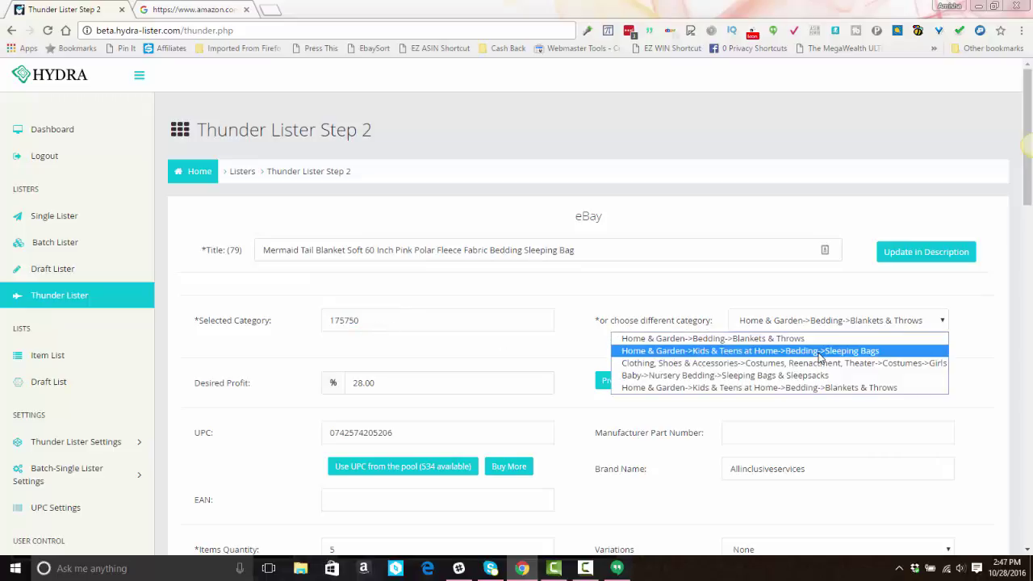
{"action": "left_click", "coordinate": [821, 358]}
{"action": "scroll", "coordinate": [464, 337], "scroll_direction": "down", "scroll_amount": 2}
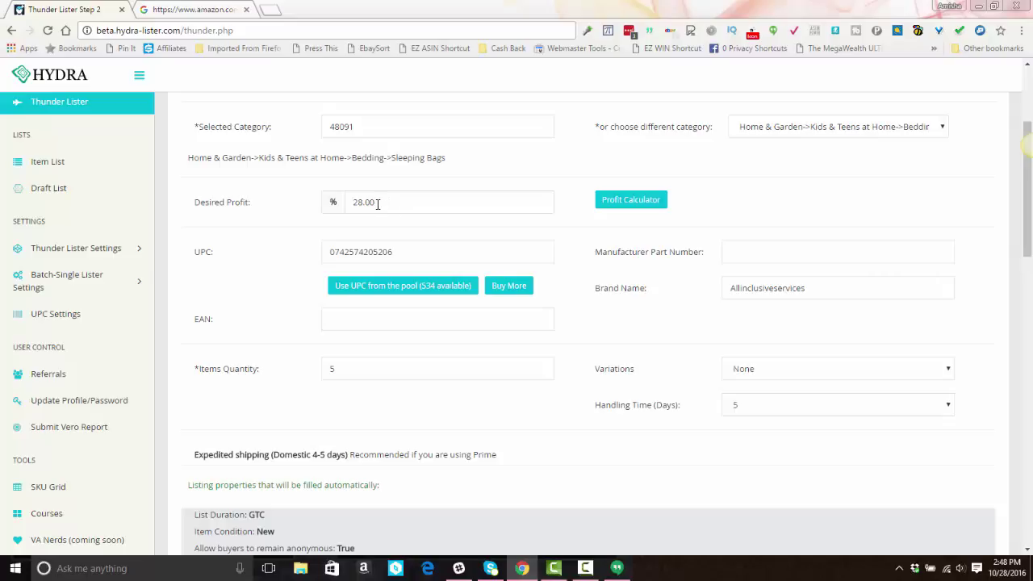
In the Profit Calculator, try a 49.99 eBay final price and a 5.00 profit.
{"action": "left_click", "coordinate": [618, 204]}
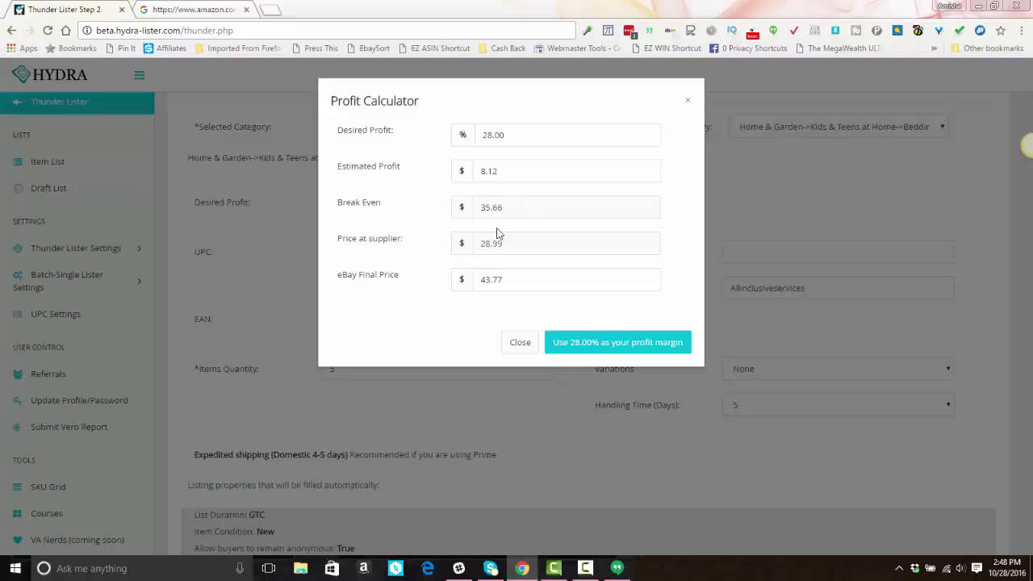
{"action": "double_click", "coordinate": [488, 279]}
{"action": "type", "text": "49.99"}
{"action": "double_click", "coordinate": [528, 283]}
{"action": "double_click", "coordinate": [517, 175]}
{"action": "key", "text": "BackSpace"}
{"action": "type", "text": "5.00"}
Set the desired profit to 30%, then settle on 28%.
{"action": "double_click", "coordinate": [513, 138]}
{"action": "type", "text": "30"}
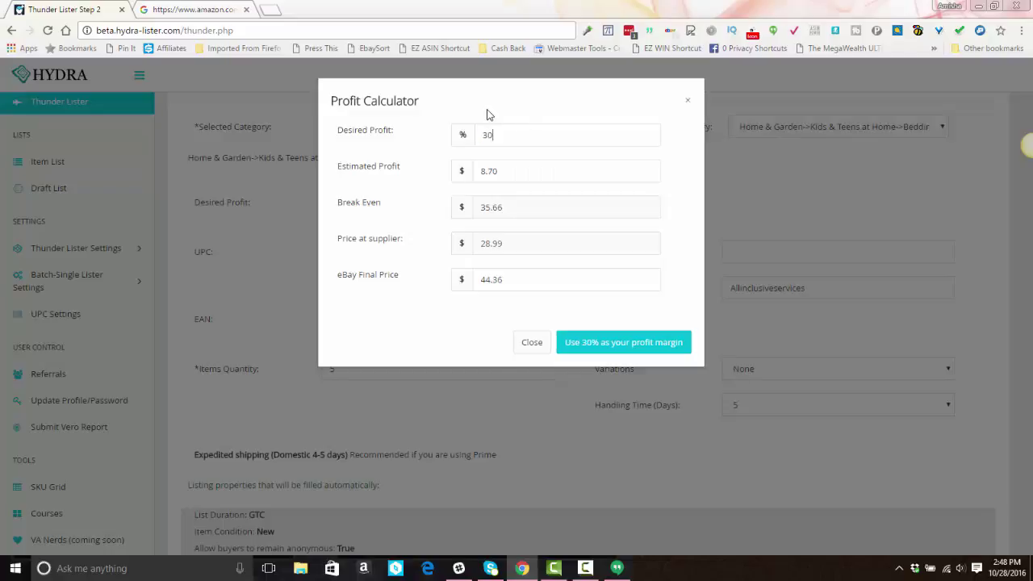
{"action": "left_click", "coordinate": [528, 169]}
{"action": "double_click", "coordinate": [505, 170]}
{"action": "double_click", "coordinate": [533, 134]}
{"action": "type", "text": "28"}
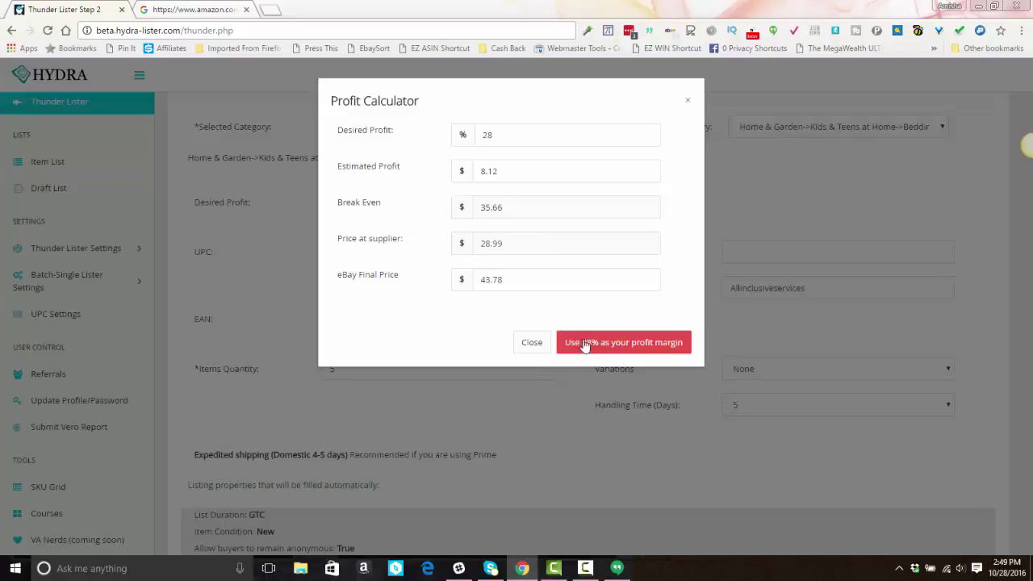
Apply 28% as the profit margin and replace the UPC with a fresh pooled one.
{"action": "left_click", "coordinate": [615, 344]}
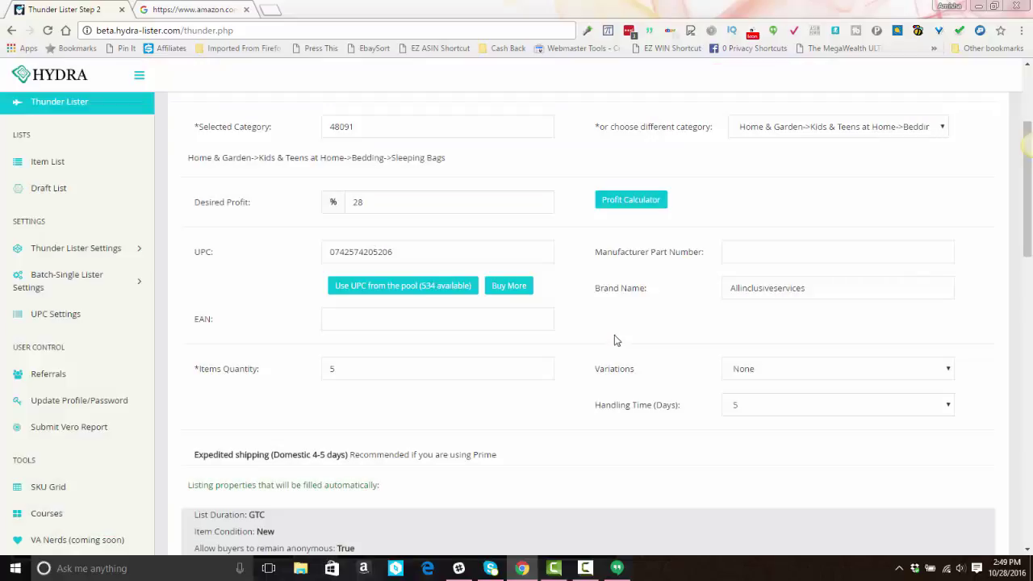
{"action": "scroll", "coordinate": [538, 275], "scroll_direction": "down", "scroll_amount": 1}
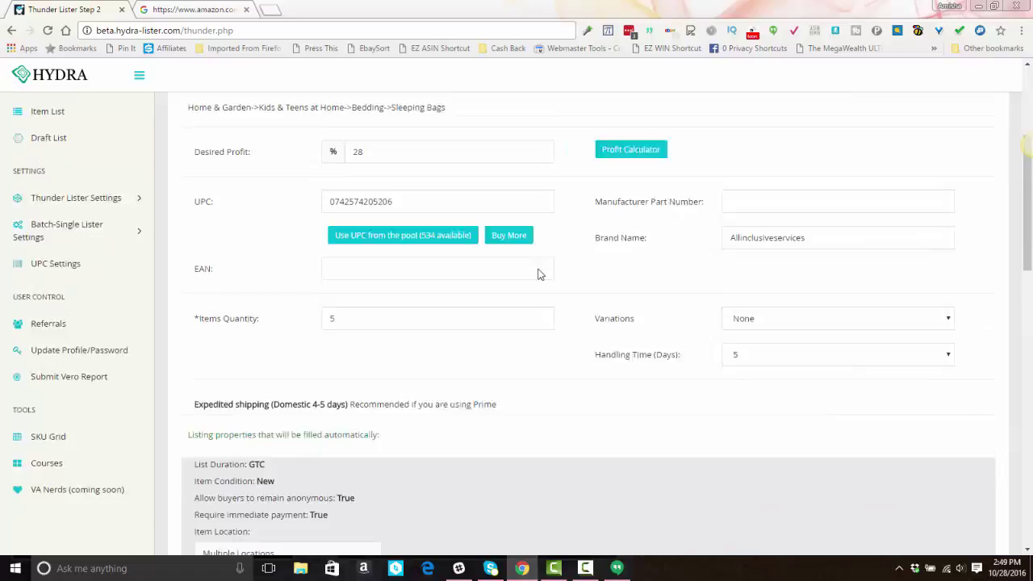
{"action": "scroll", "coordinate": [540, 274], "scroll_direction": "up", "scroll_amount": 1}
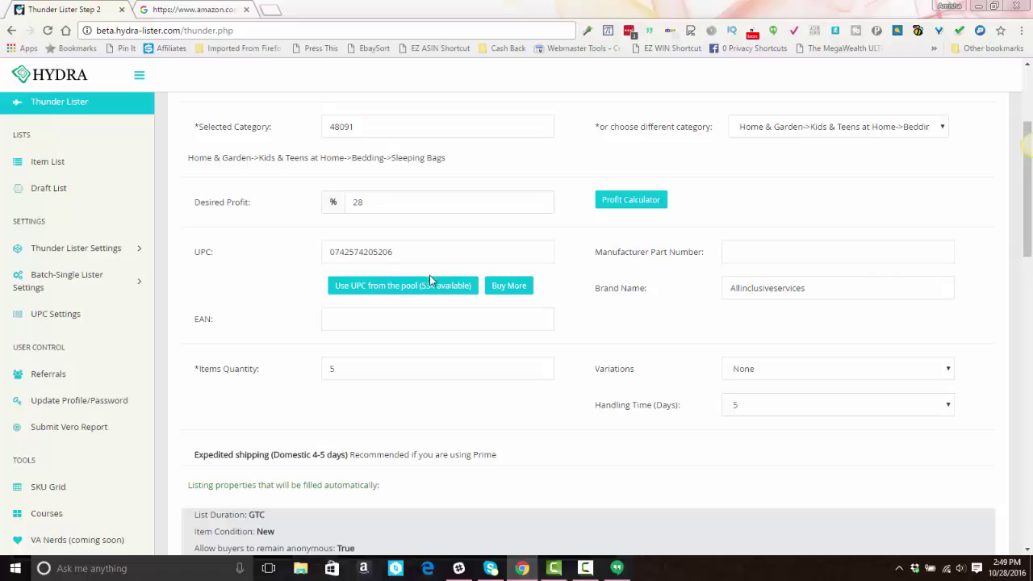
{"action": "left_click", "coordinate": [386, 292]}
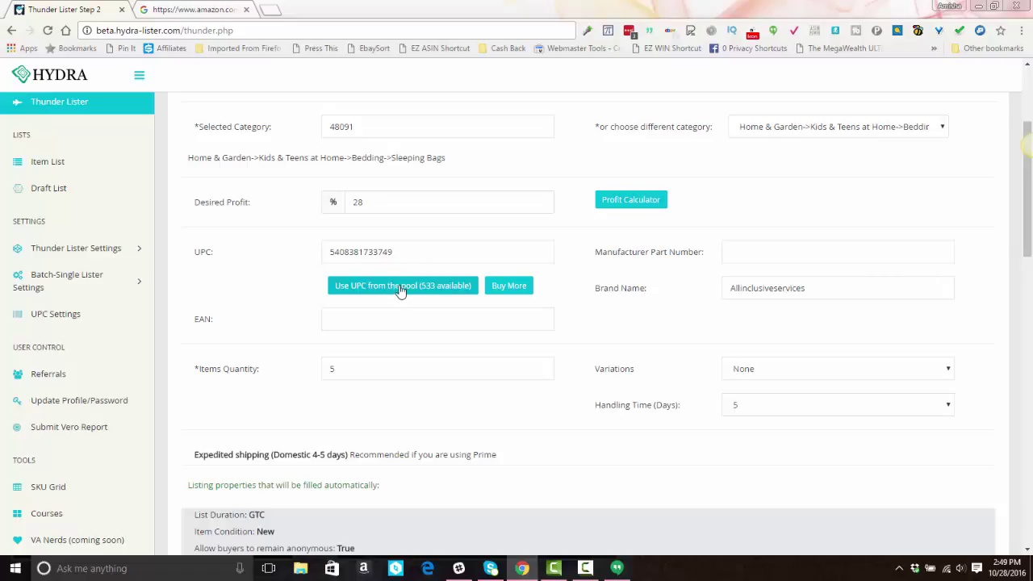
Enter part number 'Mermaid Sleeping Bag' and begin the brand name 'Mermaid Pink Blank'.
{"action": "double_click", "coordinate": [376, 254]}
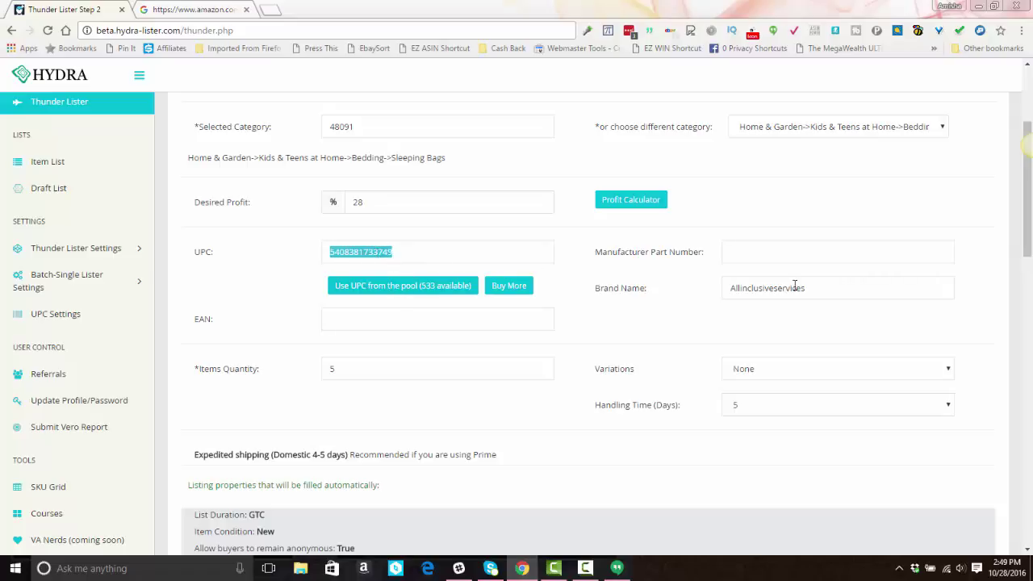
{"action": "left_click", "coordinate": [784, 253]}
{"action": "left_click", "coordinate": [656, 264]}
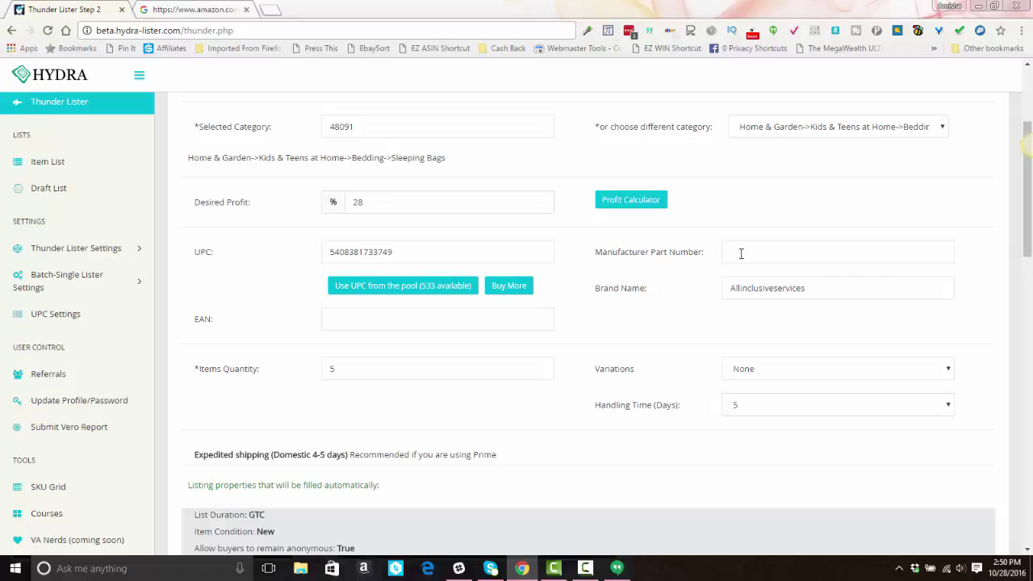
{"action": "type", "text": "Mermaid Sleeping Bag"}
{"action": "key", "text": "Tab"}
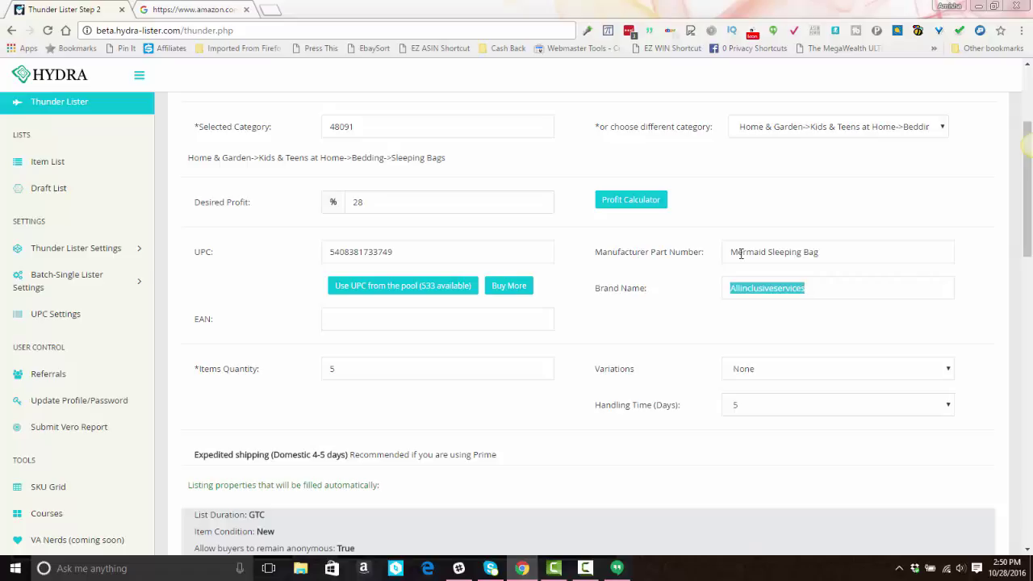
{"action": "type", "text": "Mermaid Pink Blank"}
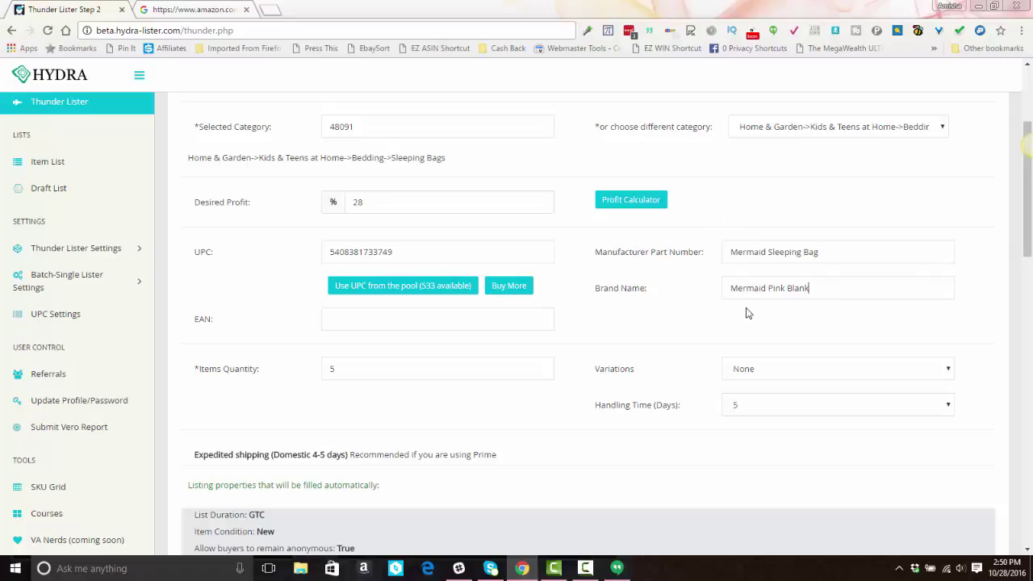
{"action": "scroll", "coordinate": [746, 312], "scroll_direction": "down", "scroll_amount": 3}
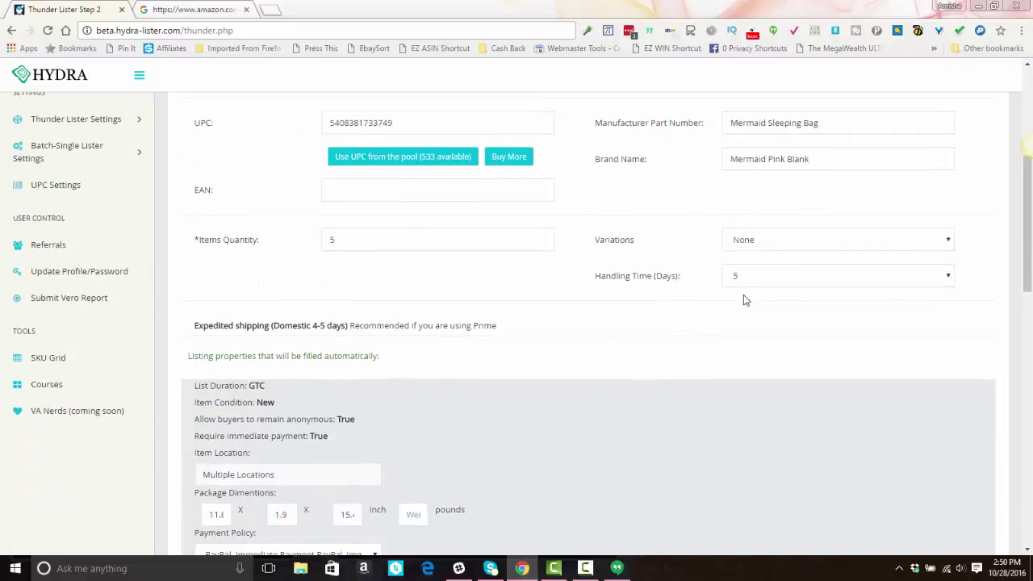
{"action": "double_click", "coordinate": [360, 121]}
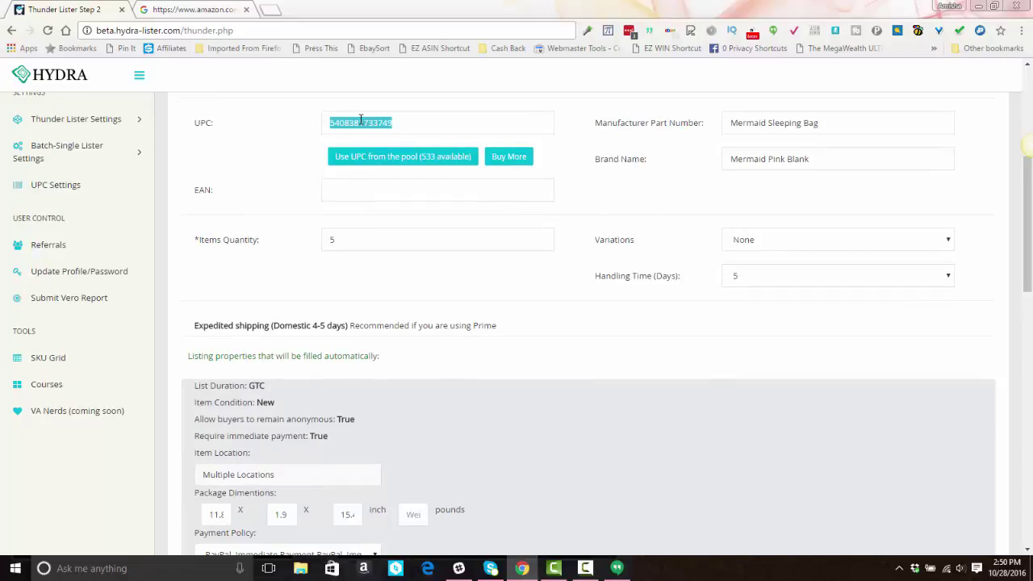
{"action": "right_click", "coordinate": [361, 122]}
{"action": "left_click", "coordinate": [392, 143]}
{"action": "left_click", "coordinate": [343, 190]}
{"action": "type", "text": "0"}
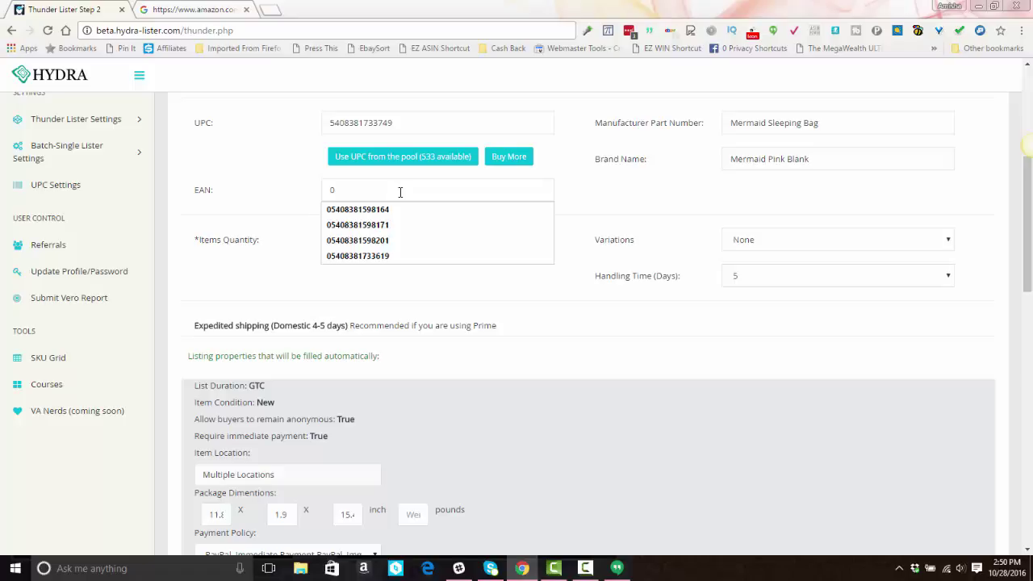
{"action": "key", "text": "ctrl+v"}
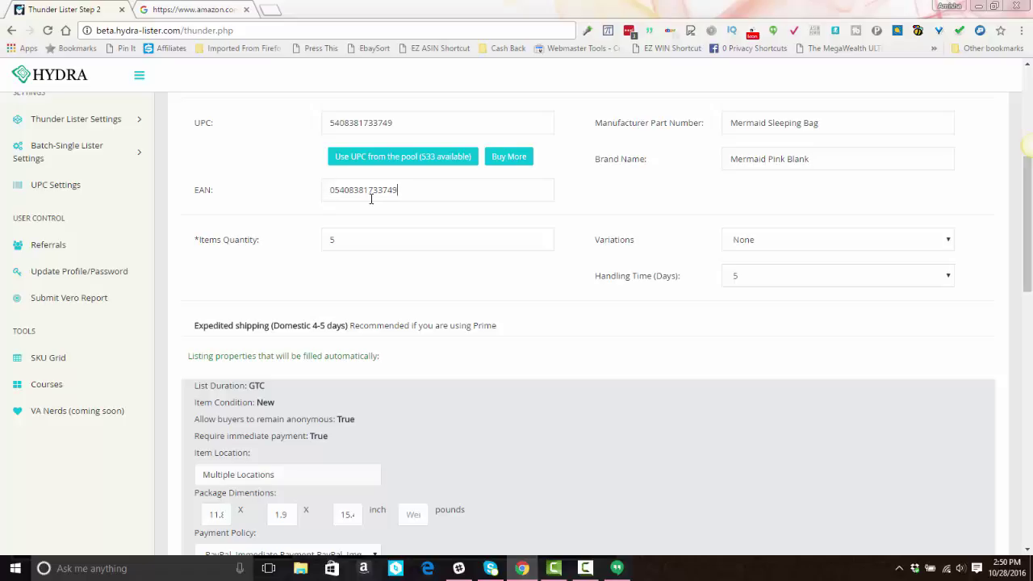
{"action": "scroll", "coordinate": [472, 211], "scroll_direction": "down", "scroll_amount": 1}
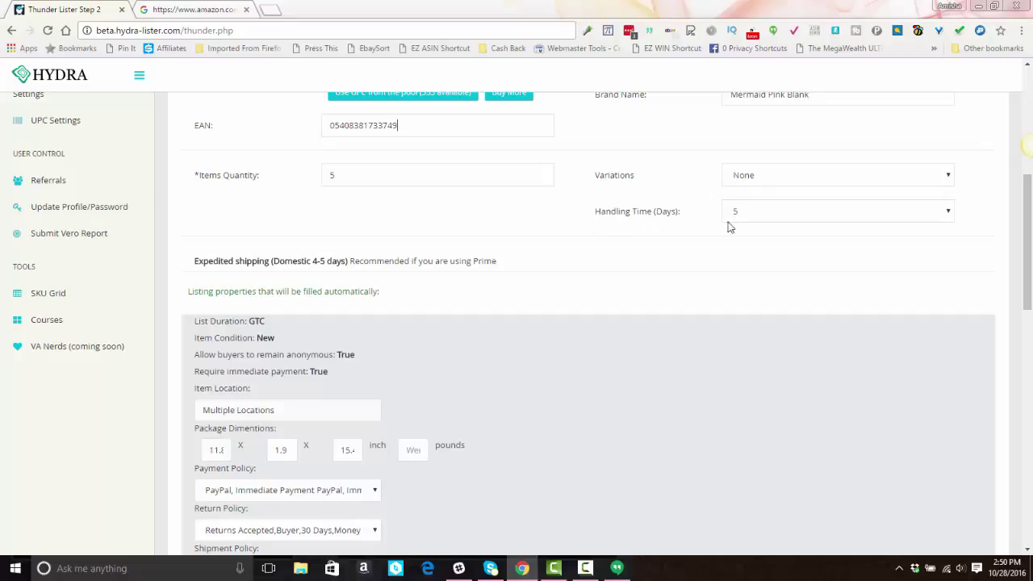
Open the first mermaid blanket photo in the editor with its Orientation tools showing.
{"action": "scroll", "coordinate": [679, 226], "scroll_direction": "down", "scroll_amount": 3}
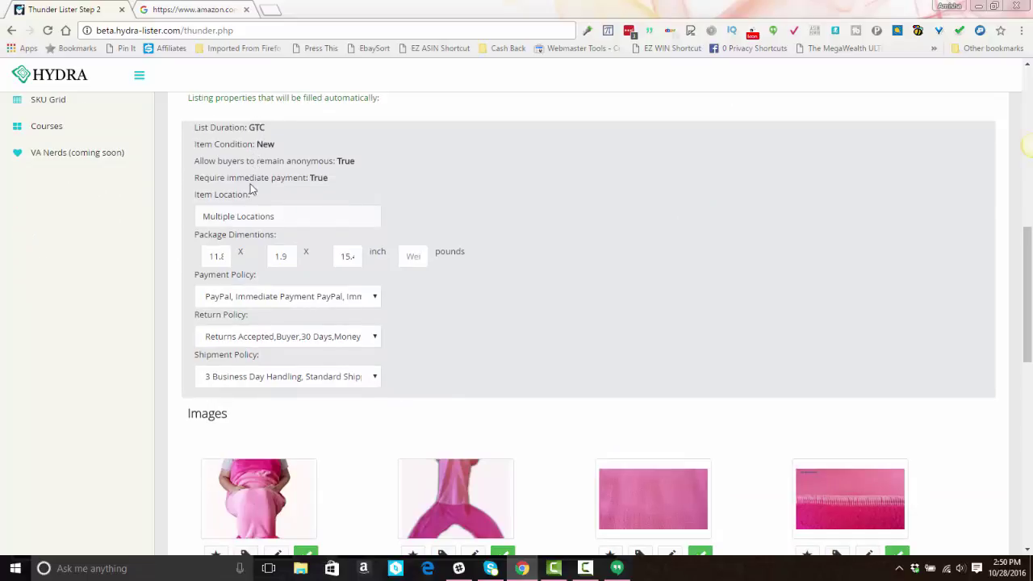
{"action": "scroll", "coordinate": [252, 201], "scroll_direction": "down", "scroll_amount": 1}
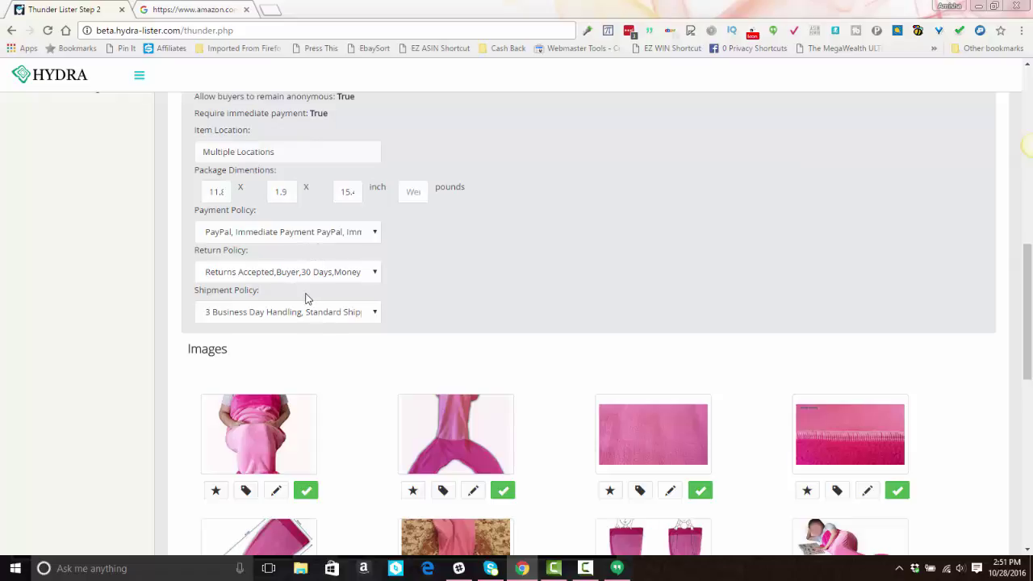
{"action": "scroll", "coordinate": [413, 282], "scroll_direction": "down", "scroll_amount": 3}
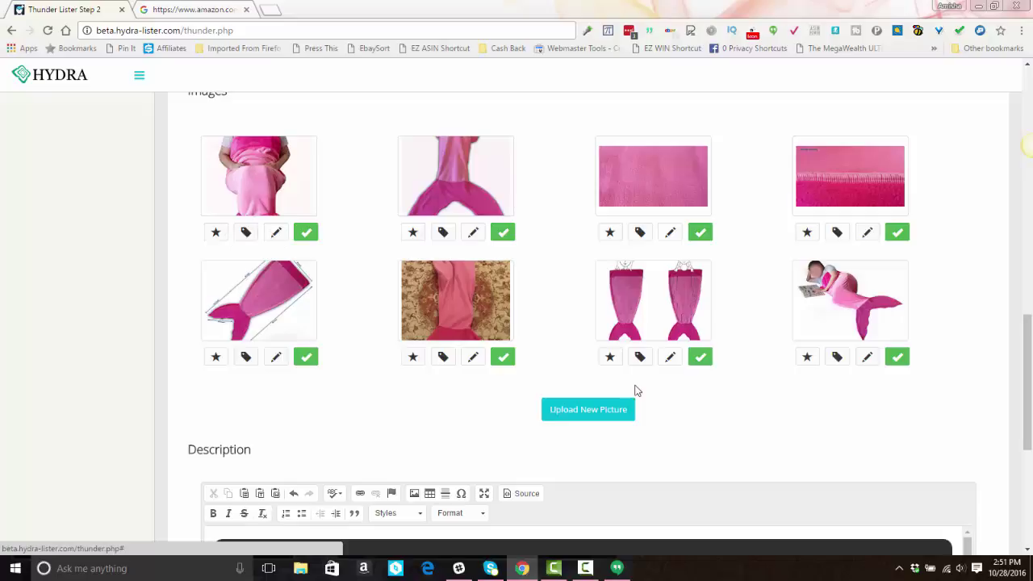
{"action": "left_click", "coordinate": [276, 233]}
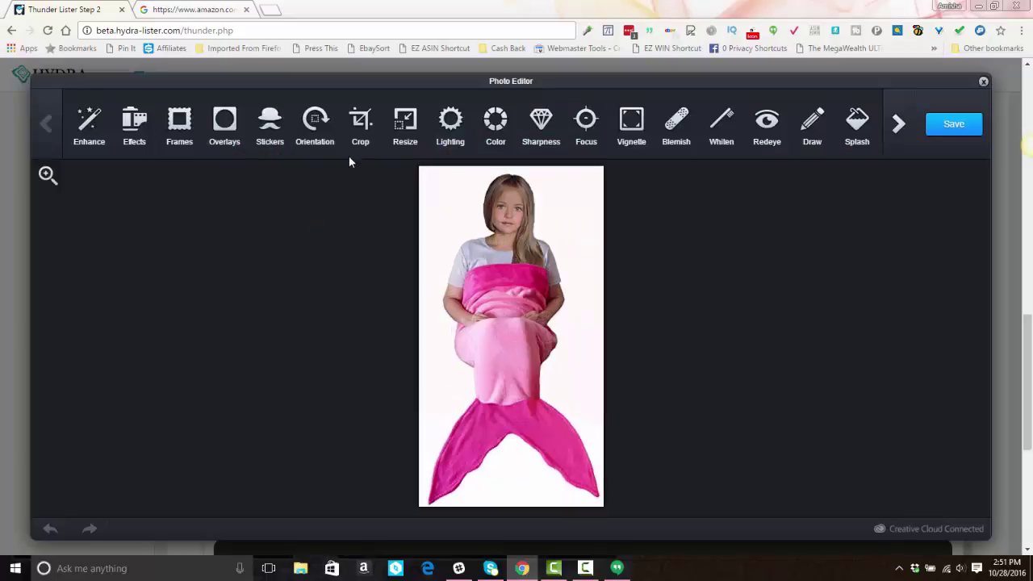
{"action": "left_click", "coordinate": [319, 129]}
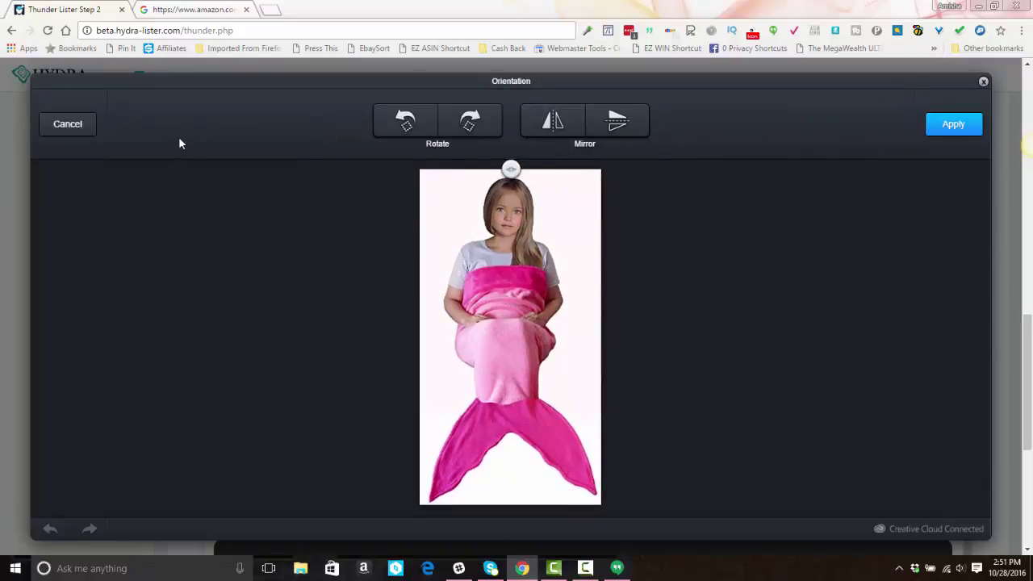
Mirror the first photo horizontally and apply the flip.
{"action": "left_click", "coordinate": [553, 121]}
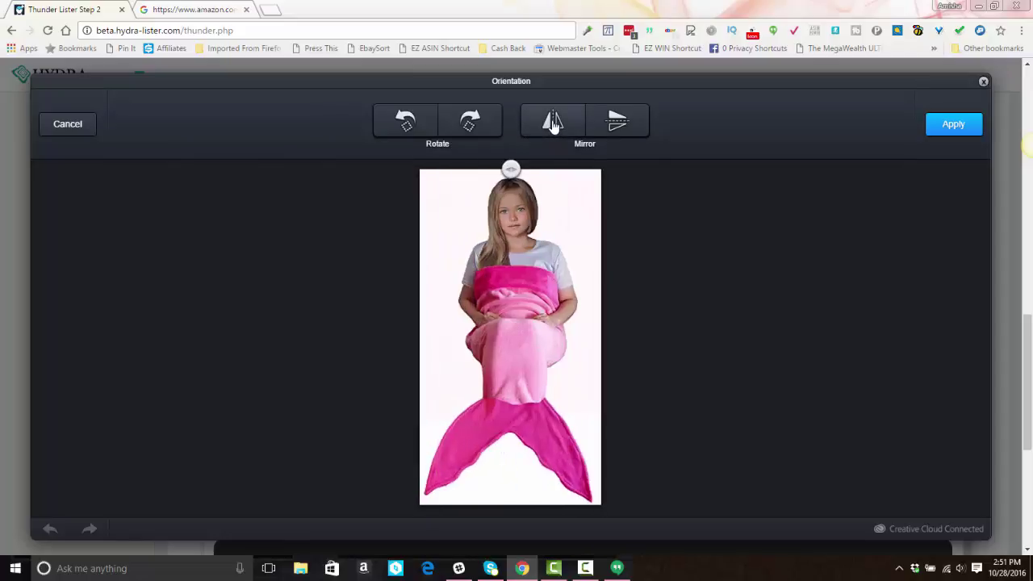
{"action": "left_click", "coordinate": [553, 121]}
{"action": "left_click", "coordinate": [552, 121]}
{"action": "left_click", "coordinate": [552, 121]}
{"action": "left_click", "coordinate": [563, 134]}
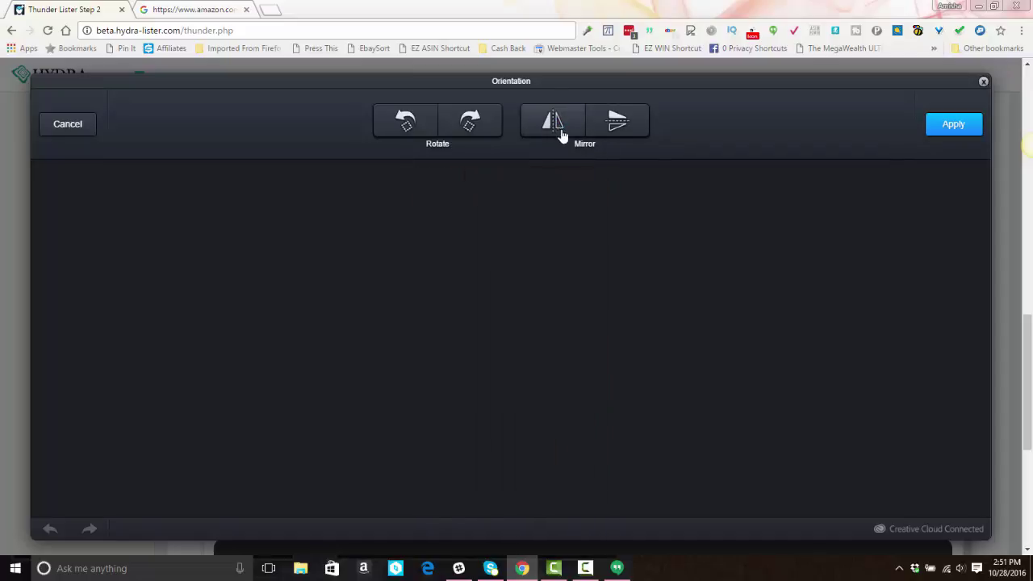
{"action": "left_click", "coordinate": [565, 122]}
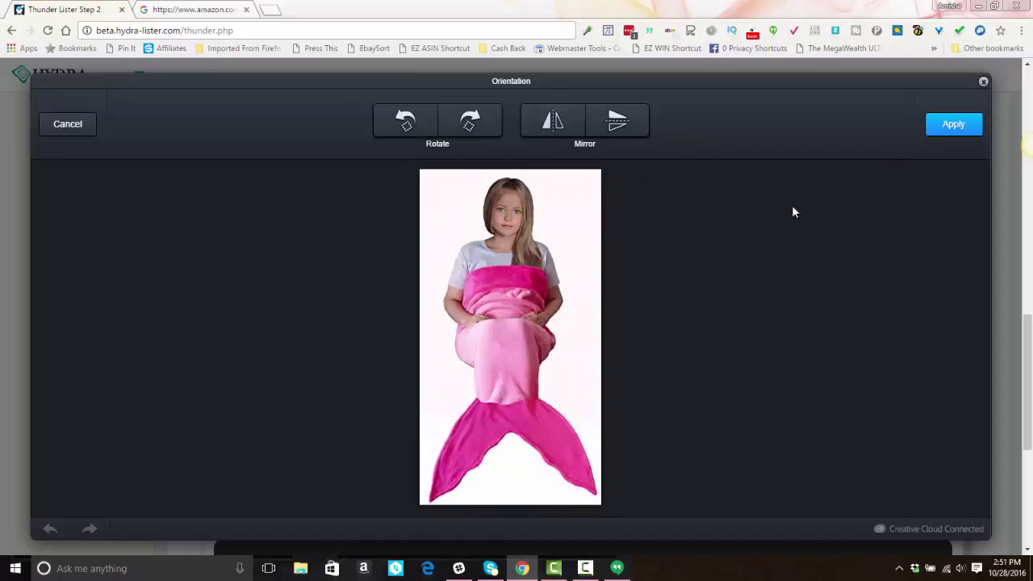
{"action": "left_click", "coordinate": [943, 128]}
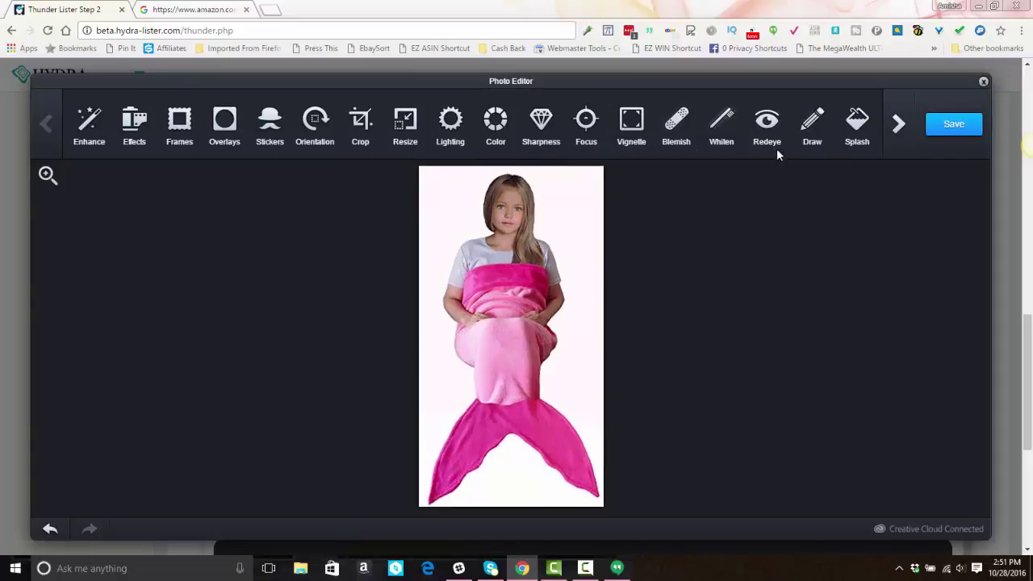
Add a text overlay reading 'Store Name' to the mermaid blanket photo.
{"action": "left_click", "coordinate": [898, 127]}
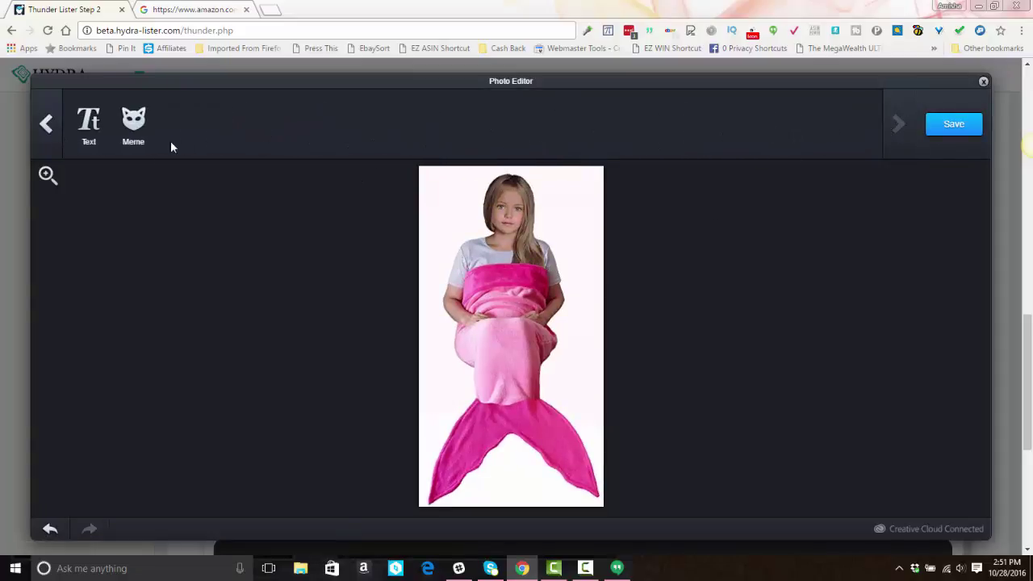
{"action": "left_click", "coordinate": [89, 125]}
{"action": "double_click", "coordinate": [468, 194]}
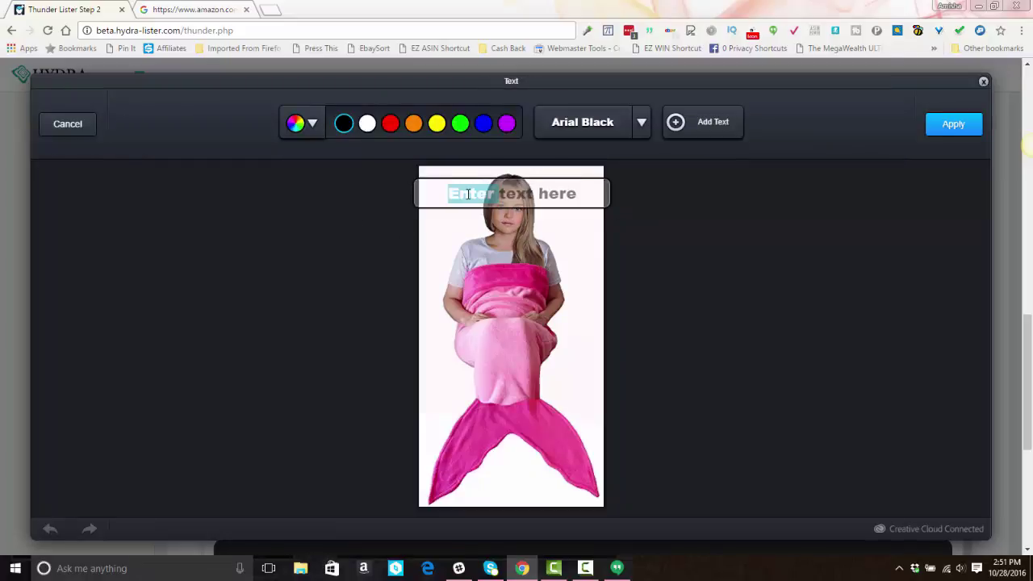
{"action": "triple_click", "coordinate": [468, 194]}
{"action": "key", "text": "BackSpace"}
{"action": "type", "text": "St"}
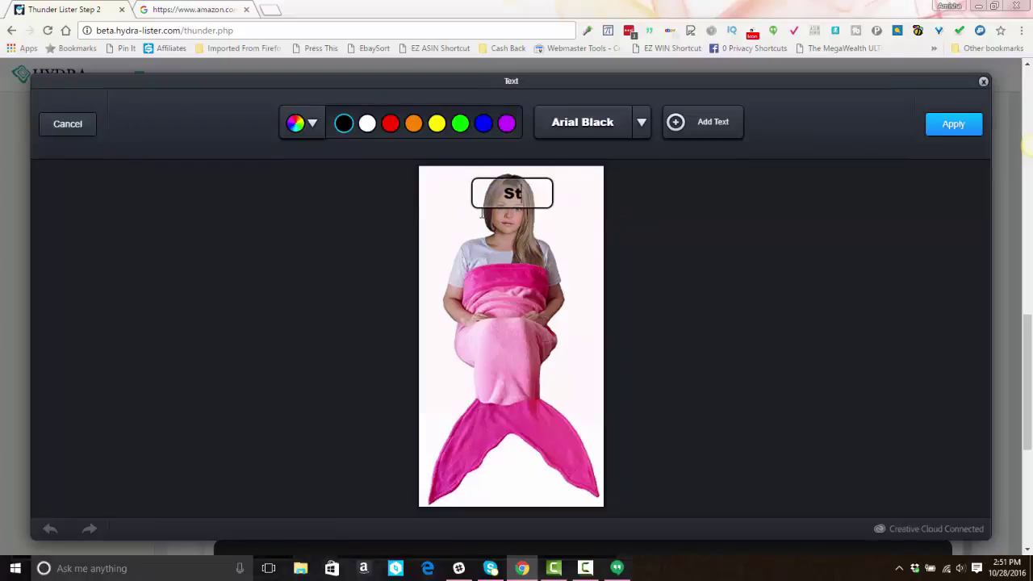
{"action": "type", "text": "ore Name"}
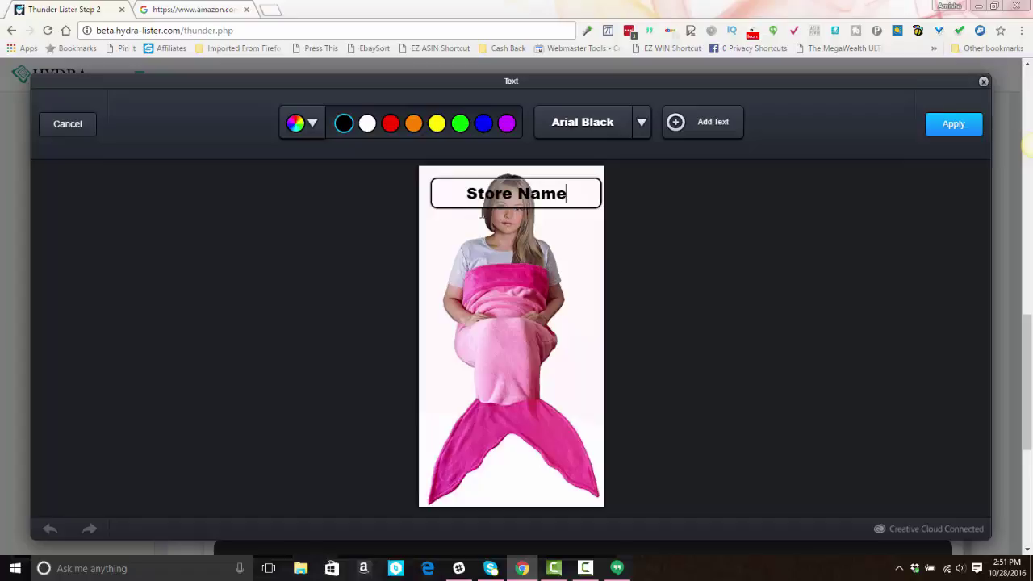
{"action": "double_click", "coordinate": [585, 200]}
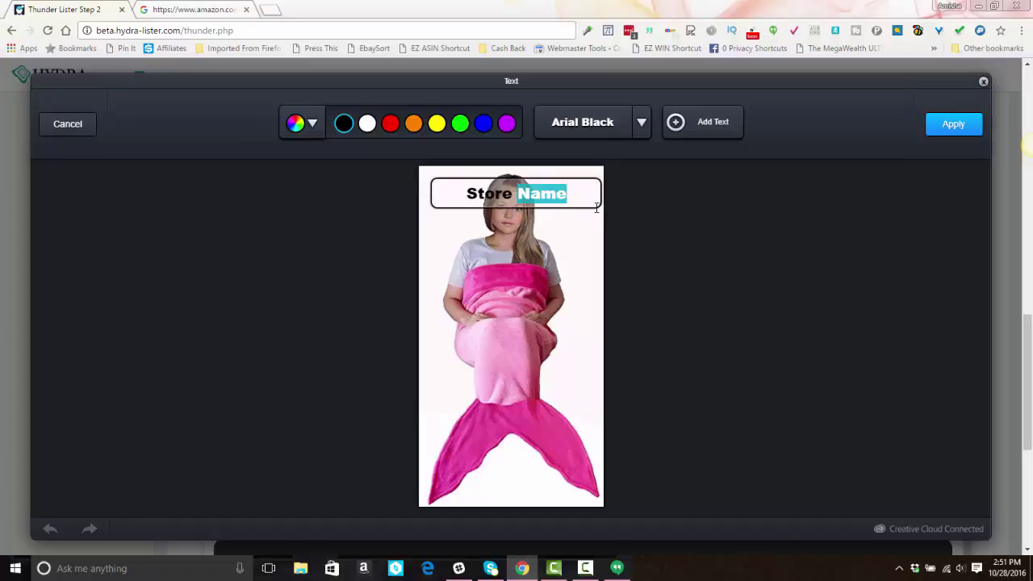
{"action": "left_click", "coordinate": [595, 209]}
{"action": "left_click", "coordinate": [561, 210]}
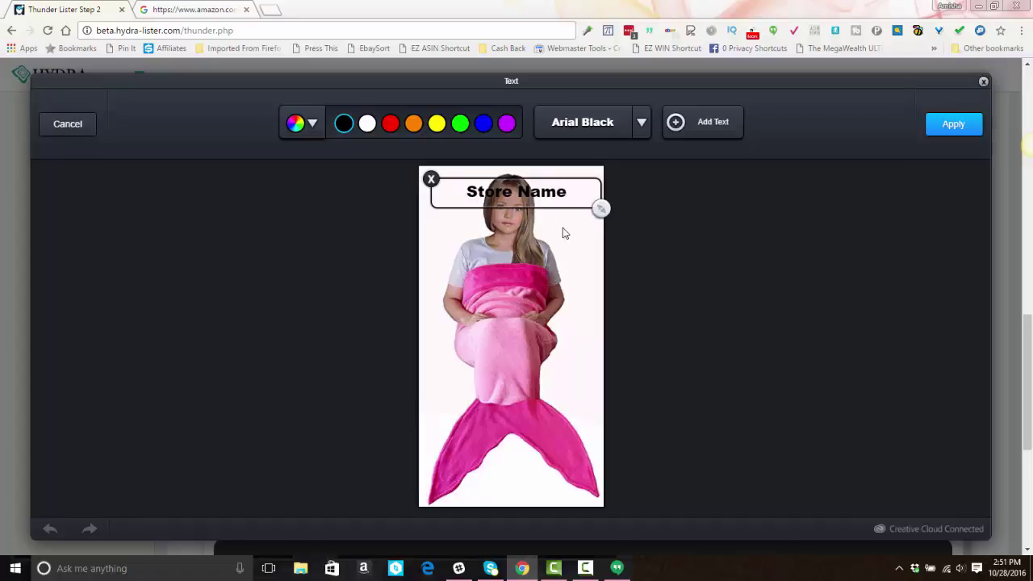
Shrink the Store Name text, then delete it and apply the text changes.
{"action": "left_click_drag", "start_coordinate": [599, 211], "coordinate": [535, 516]}
{"action": "left_click", "coordinate": [703, 442]}
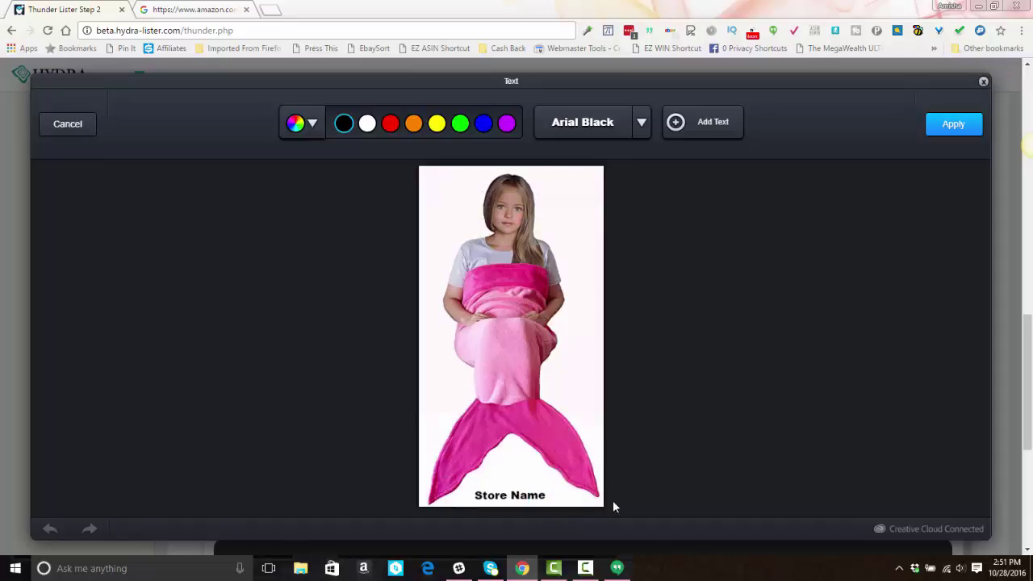
{"action": "left_click", "coordinate": [538, 493]}
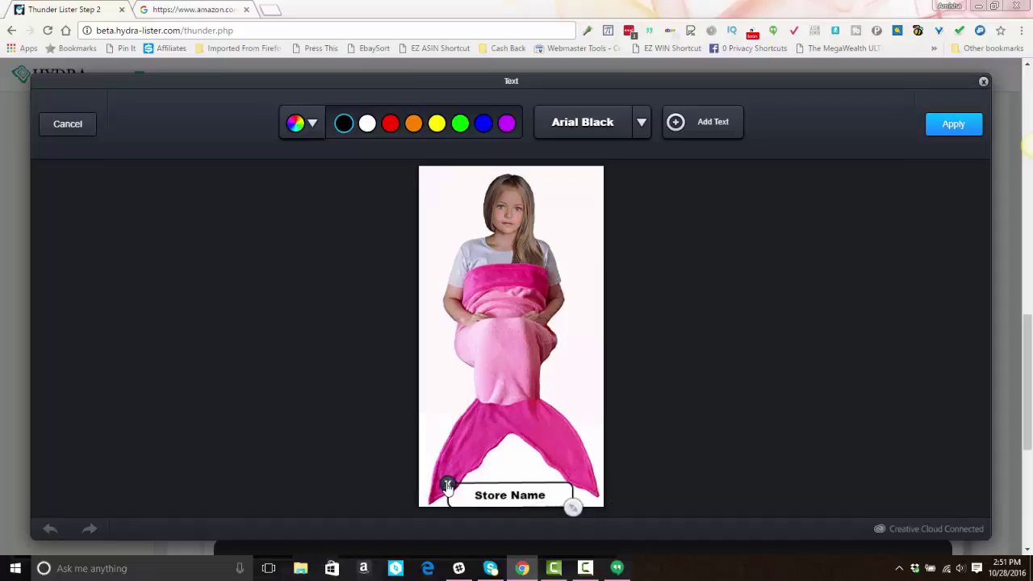
{"action": "left_click", "coordinate": [448, 485]}
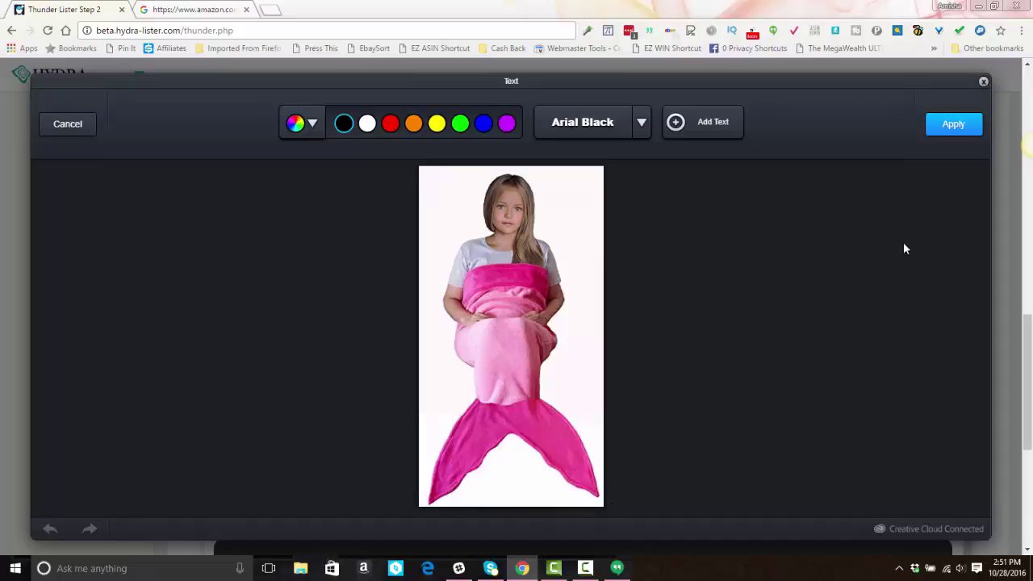
{"action": "left_click", "coordinate": [961, 125]}
Save the edited photo and rename the first image to 'Mermaid-Pink-Blanket'.
{"action": "left_click", "coordinate": [968, 133]}
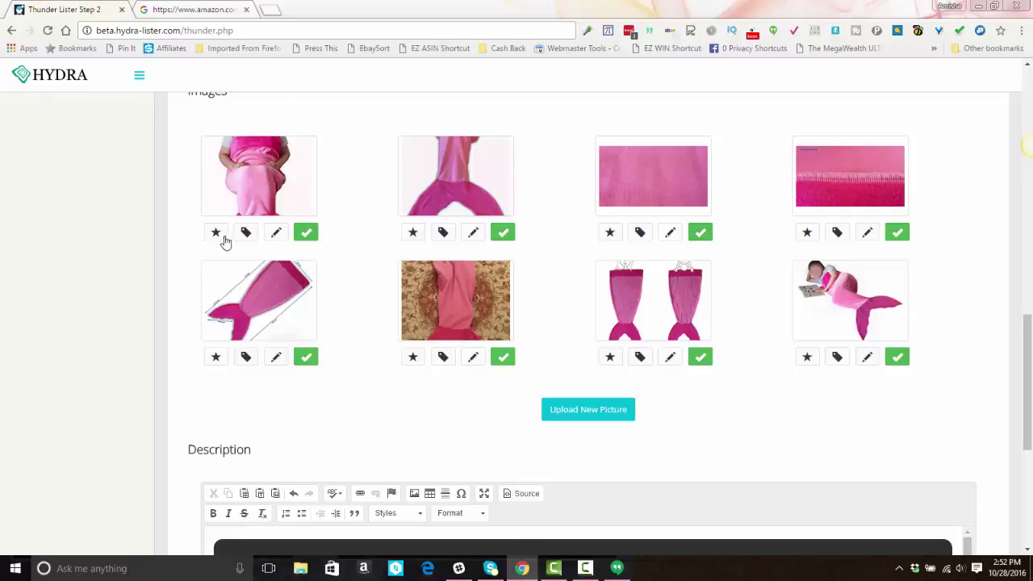
{"action": "left_click", "coordinate": [246, 233]}
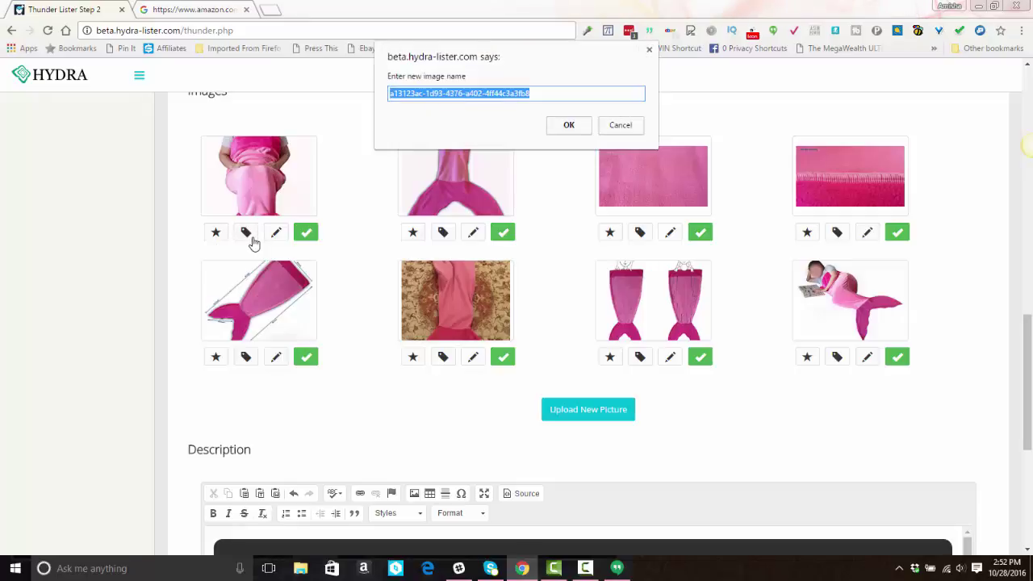
{"action": "type", "text": "Mermaid-Pink-"}
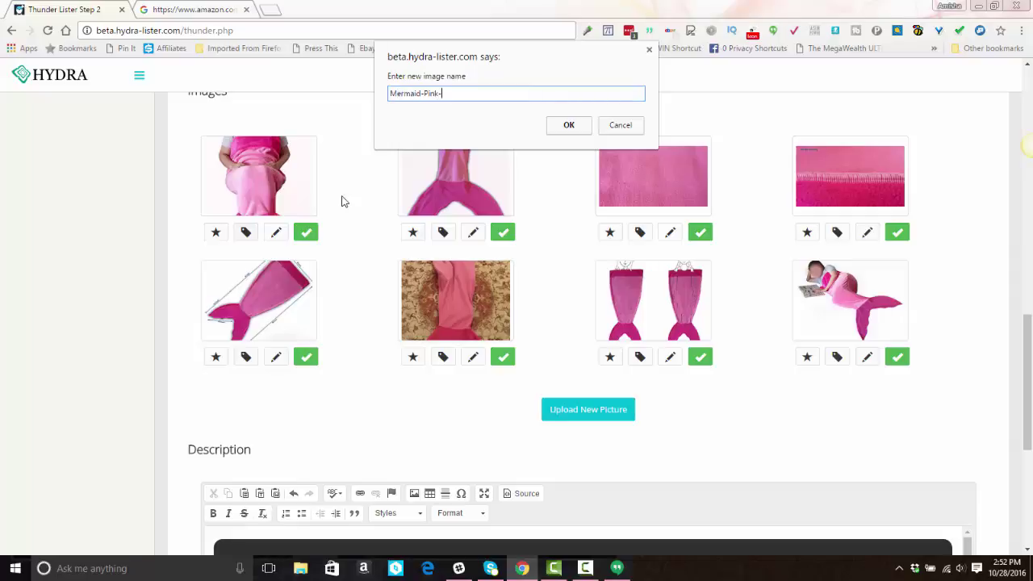
{"action": "type", "text": "Blanket"}
{"action": "left_click", "coordinate": [569, 125]}
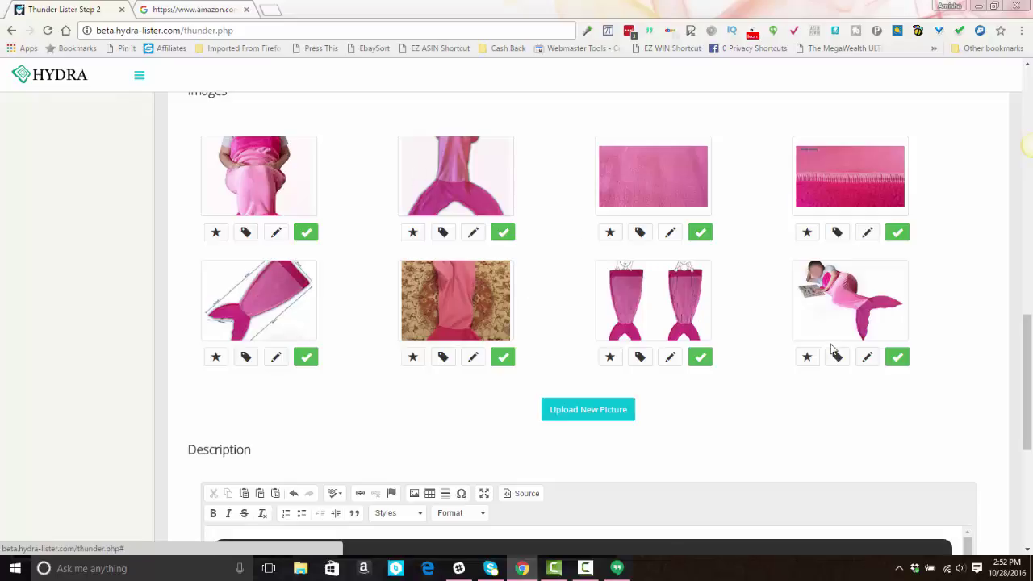
Make the baby photo the first image and exclude the plain pink fabric image.
{"action": "left_click", "coordinate": [807, 357]}
{"action": "left_click", "coordinate": [808, 357]}
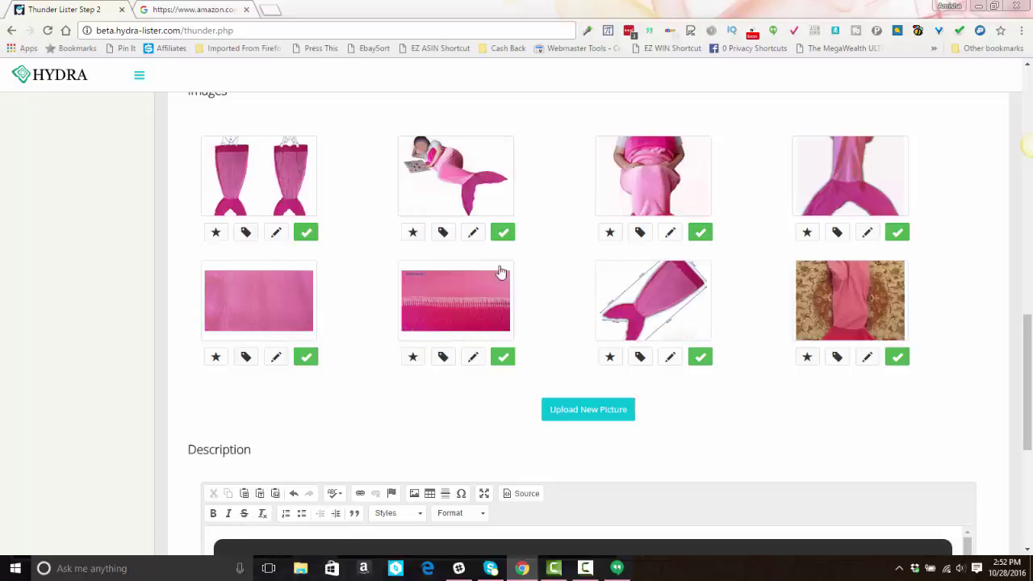
{"action": "left_click", "coordinate": [413, 233]}
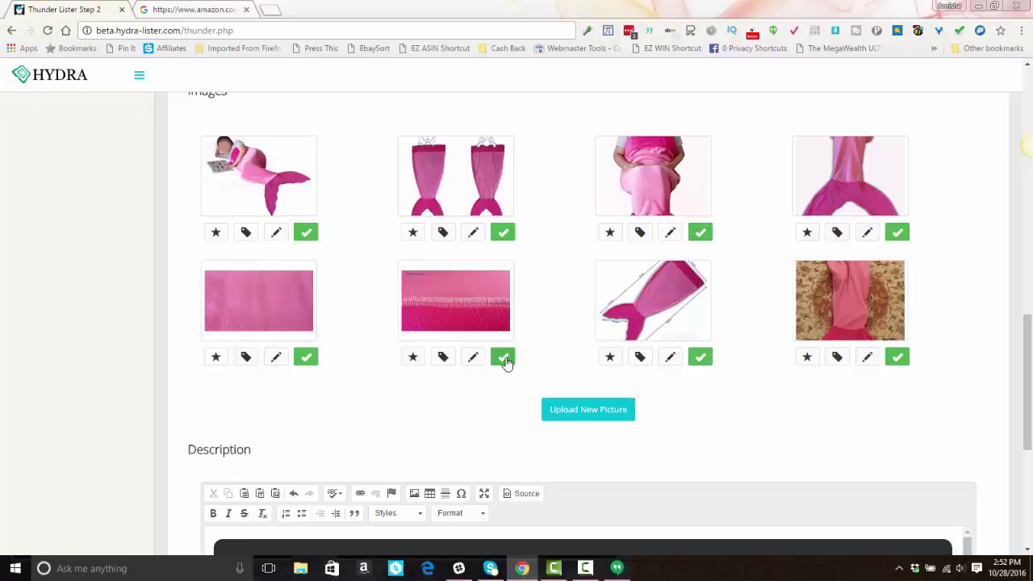
{"action": "left_click", "coordinate": [306, 357]}
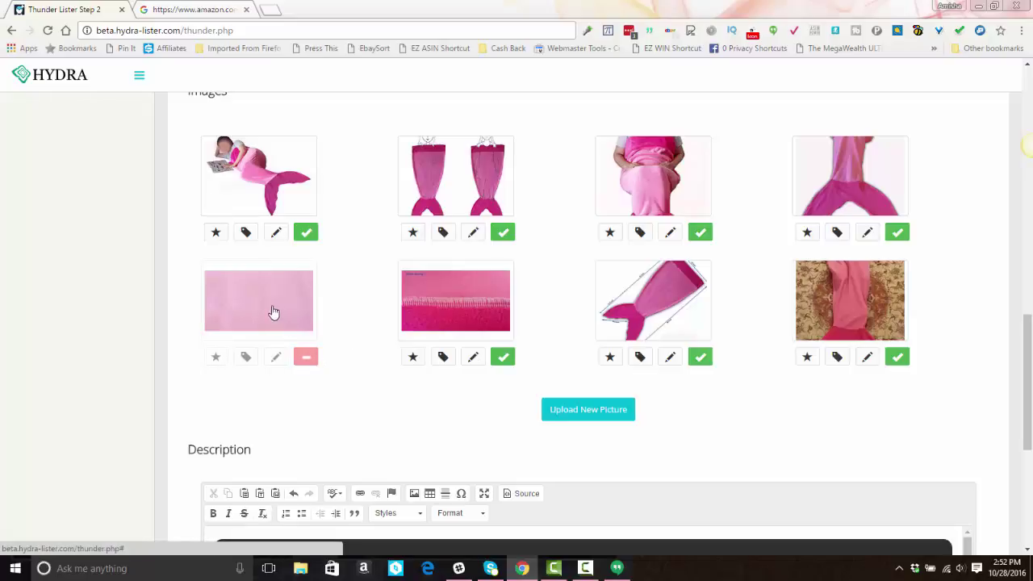
Delete the bold italic paragraph about investing 1% of revenue in non-profit programs.
{"action": "scroll", "coordinate": [369, 299], "scroll_direction": "down", "scroll_amount": 1}
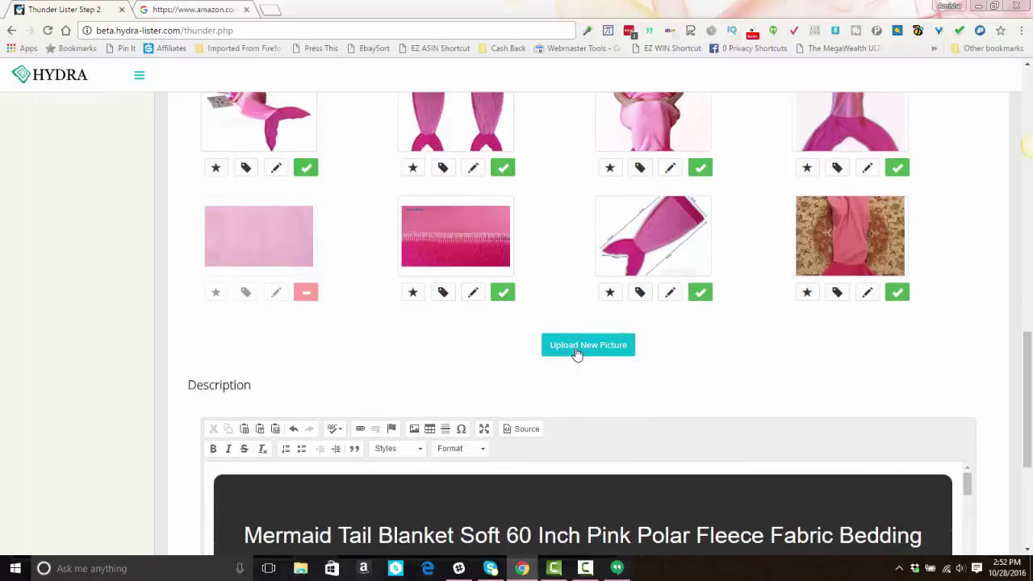
{"action": "scroll", "coordinate": [449, 305], "scroll_direction": "down", "scroll_amount": 3}
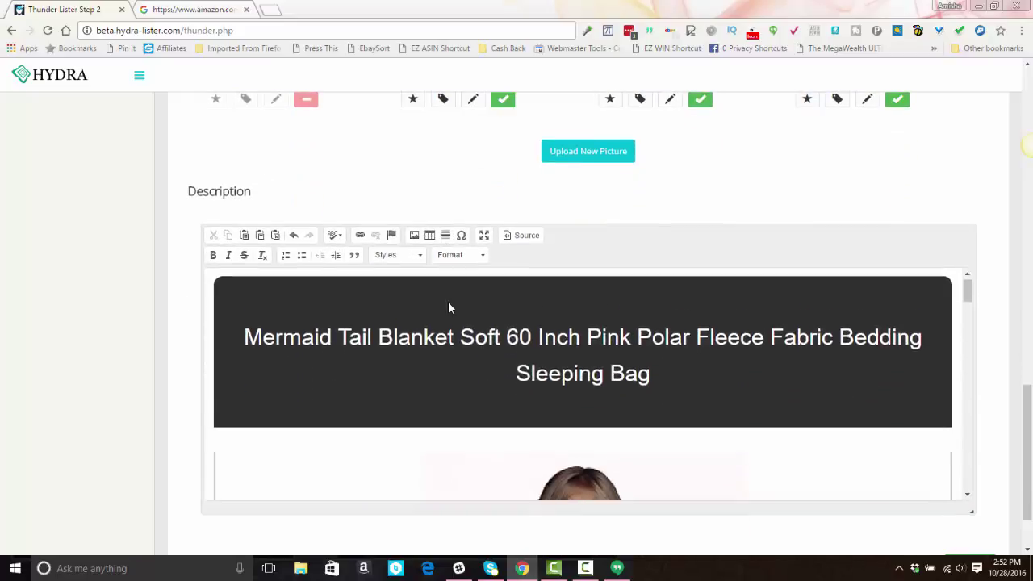
{"action": "scroll", "coordinate": [452, 311], "scroll_direction": "down", "scroll_amount": 10}
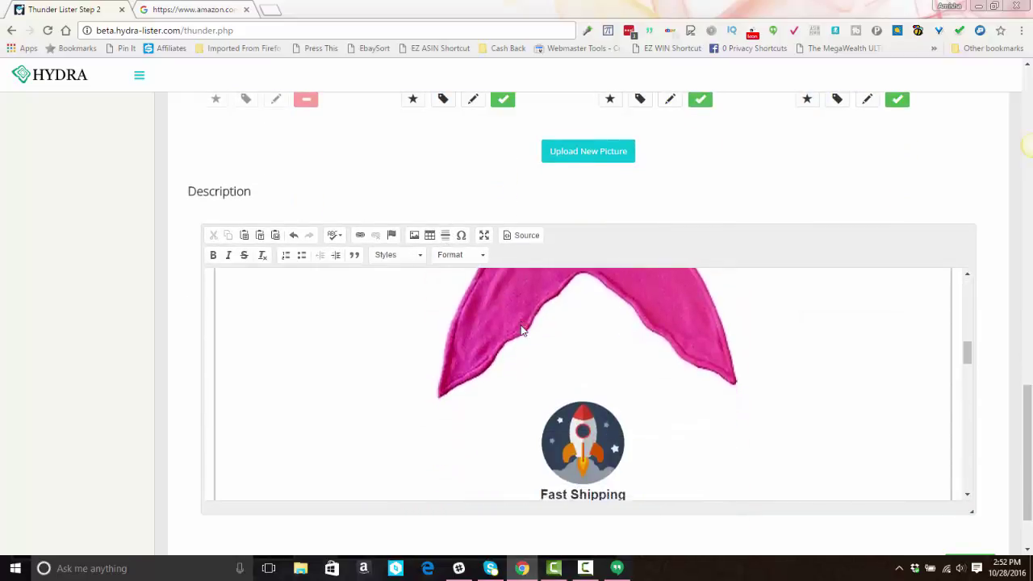
{"action": "scroll", "coordinate": [521, 330], "scroll_direction": "down", "scroll_amount": 8}
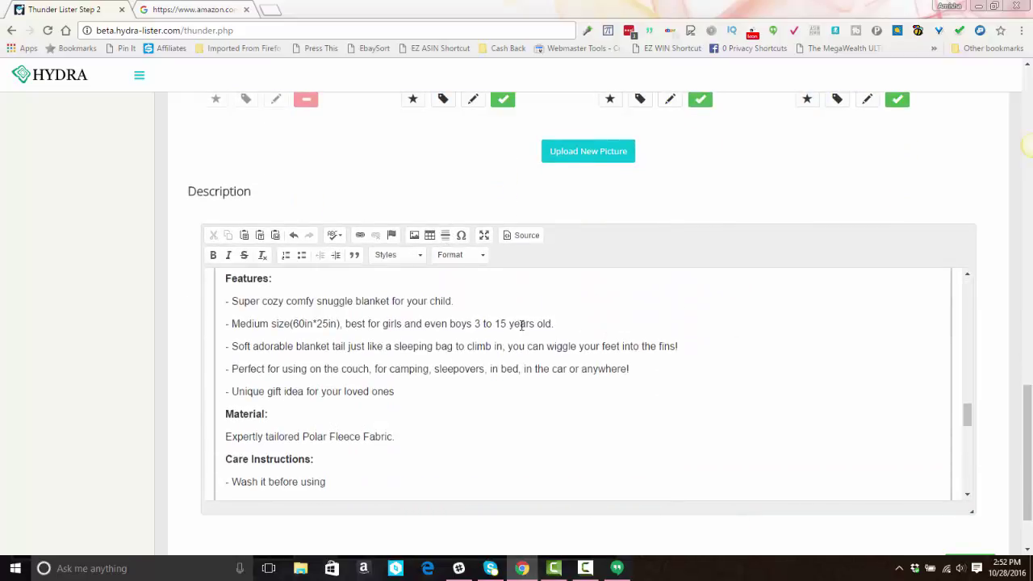
{"action": "scroll", "coordinate": [376, 334], "scroll_direction": "up", "scroll_amount": 3}
{"action": "scroll", "coordinate": [555, 405], "scroll_direction": "down", "scroll_amount": 3}
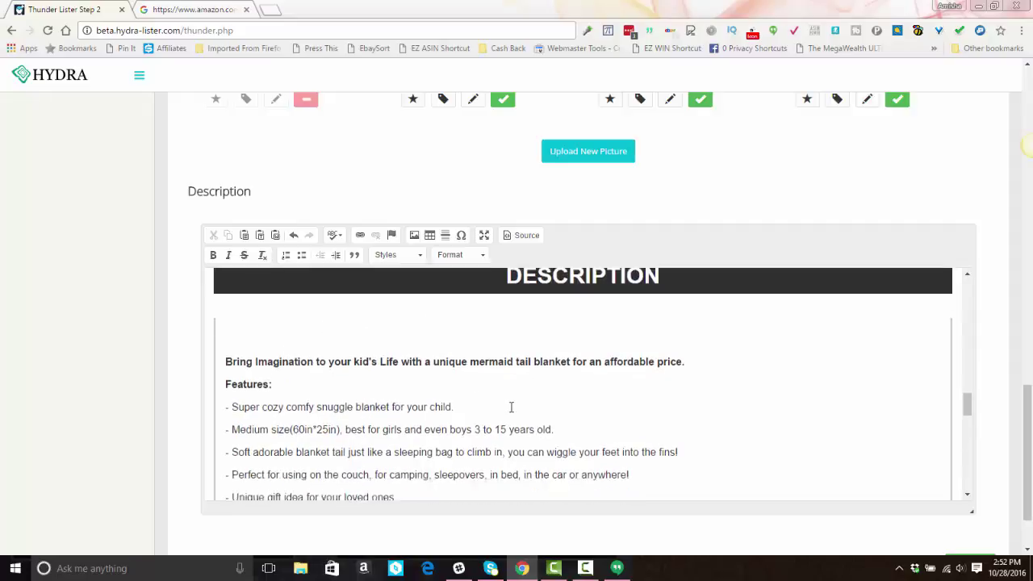
{"action": "scroll", "coordinate": [355, 360], "scroll_direction": "down", "scroll_amount": 5}
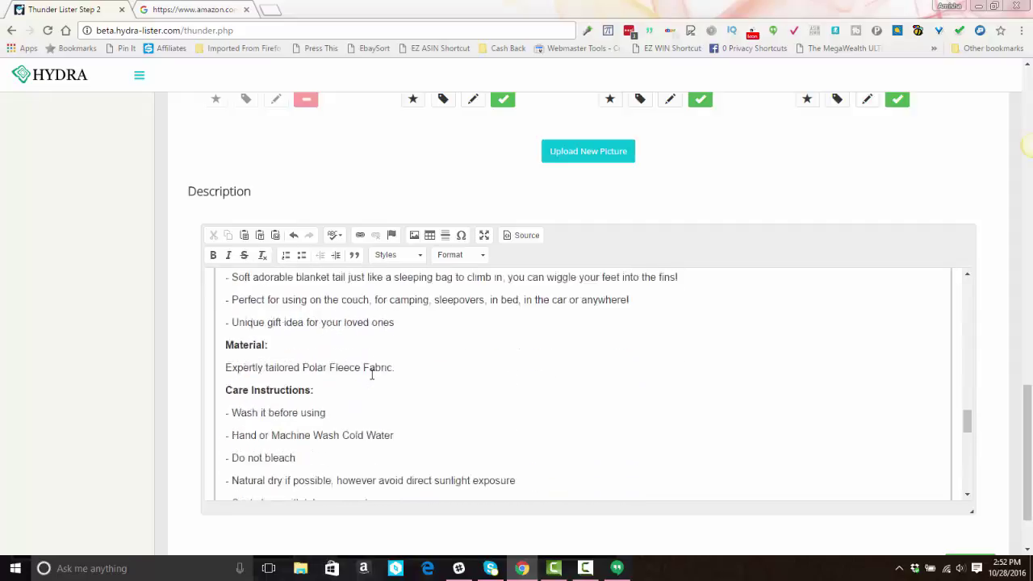
{"action": "scroll", "coordinate": [369, 355], "scroll_direction": "up", "scroll_amount": 2}
{"action": "scroll", "coordinate": [370, 345], "scroll_direction": "down", "scroll_amount": 2}
{"action": "scroll", "coordinate": [370, 346], "scroll_direction": "down", "scroll_amount": 3}
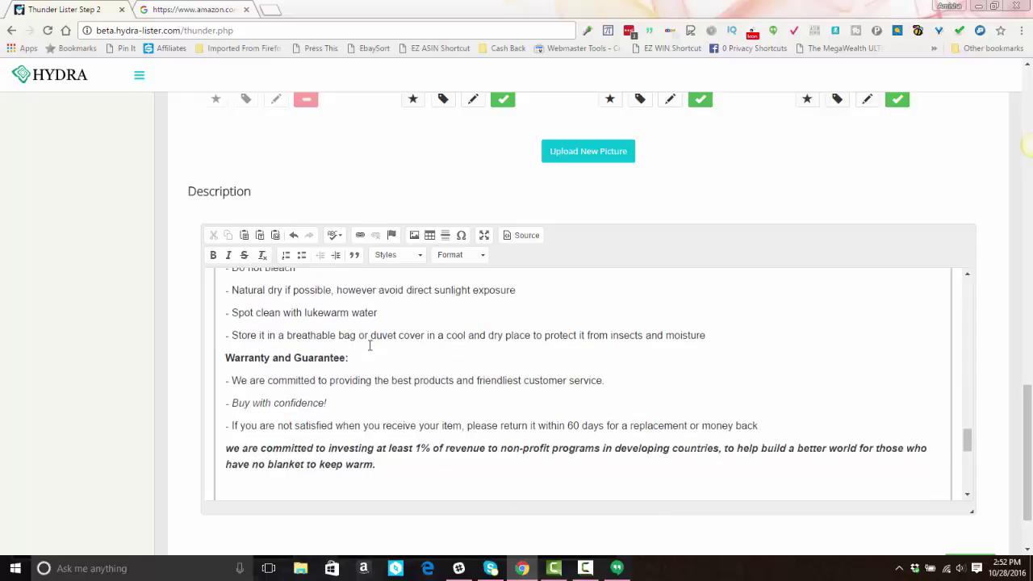
{"action": "triple_click", "coordinate": [297, 383]}
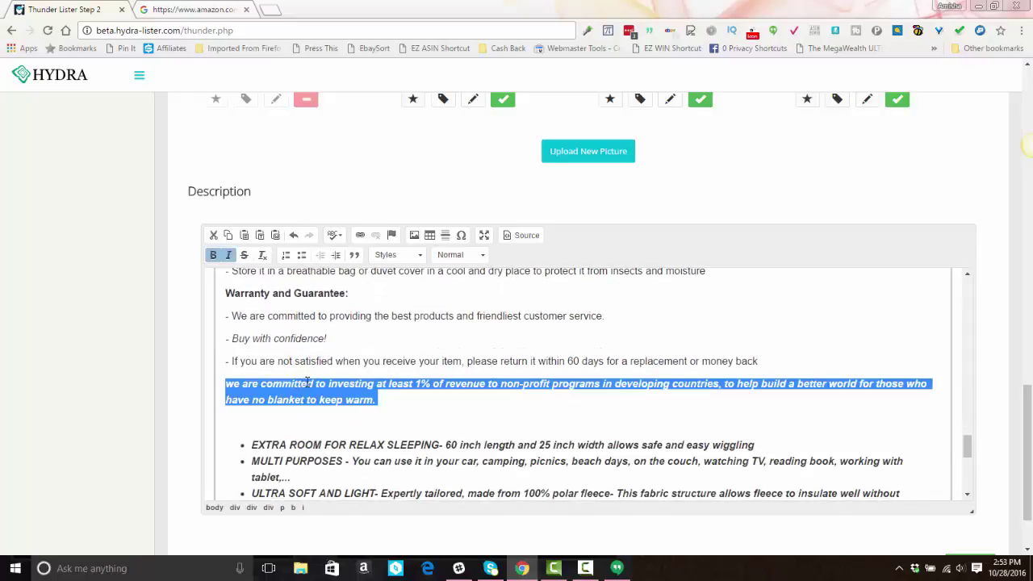
{"action": "key", "text": "BackSpace"}
{"action": "key", "text": "BackSpace"}
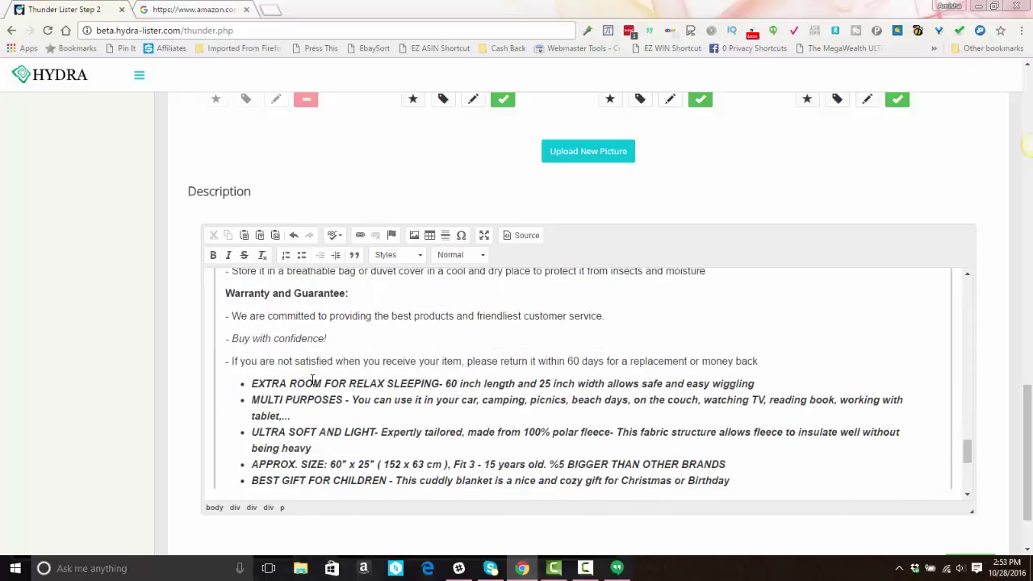
{"action": "scroll", "coordinate": [305, 404], "scroll_direction": "down", "scroll_amount": 2}
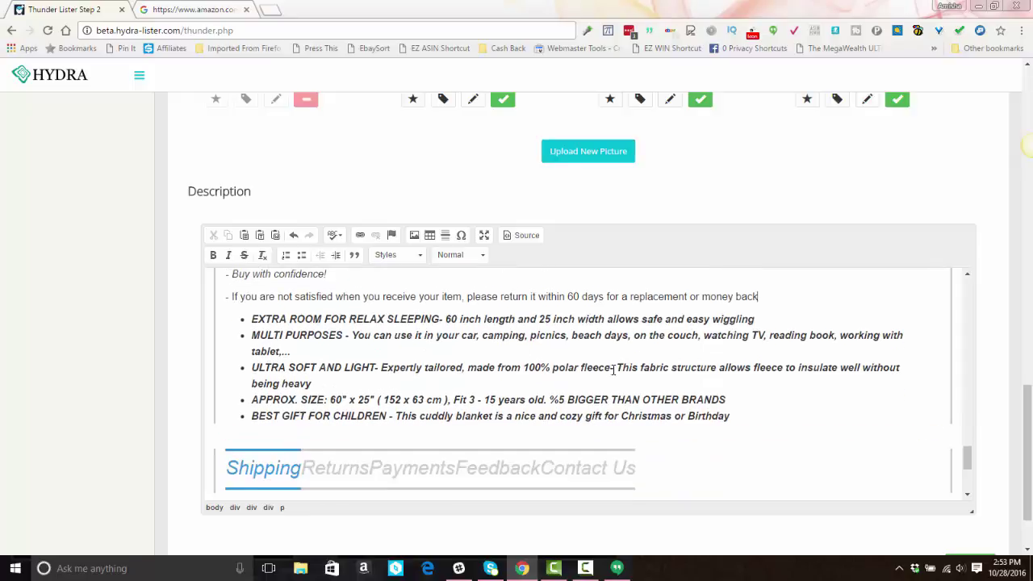
{"action": "scroll", "coordinate": [609, 371], "scroll_direction": "down", "scroll_amount": 5}
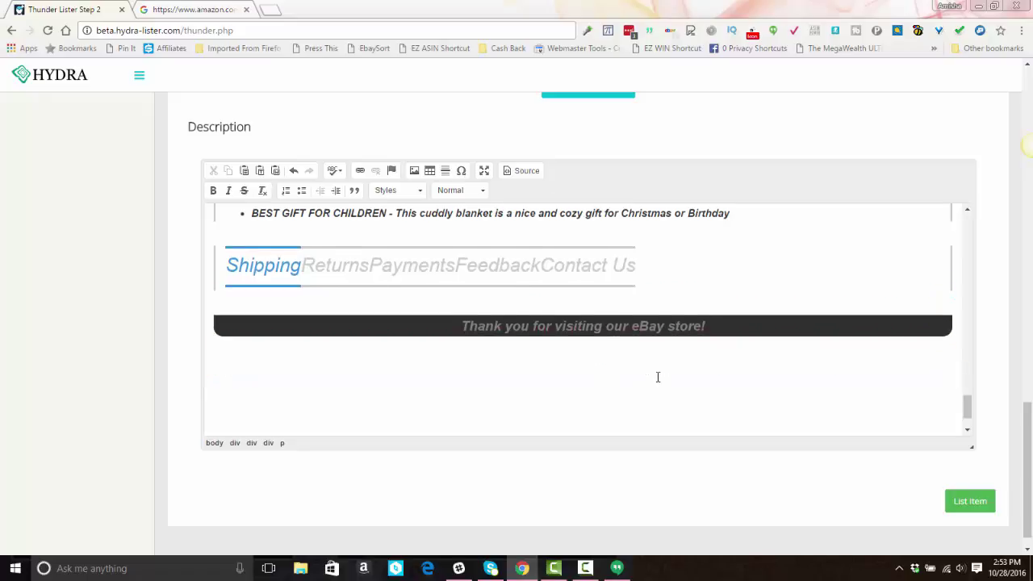
{"action": "scroll", "coordinate": [670, 379], "scroll_direction": "down", "scroll_amount": 2}
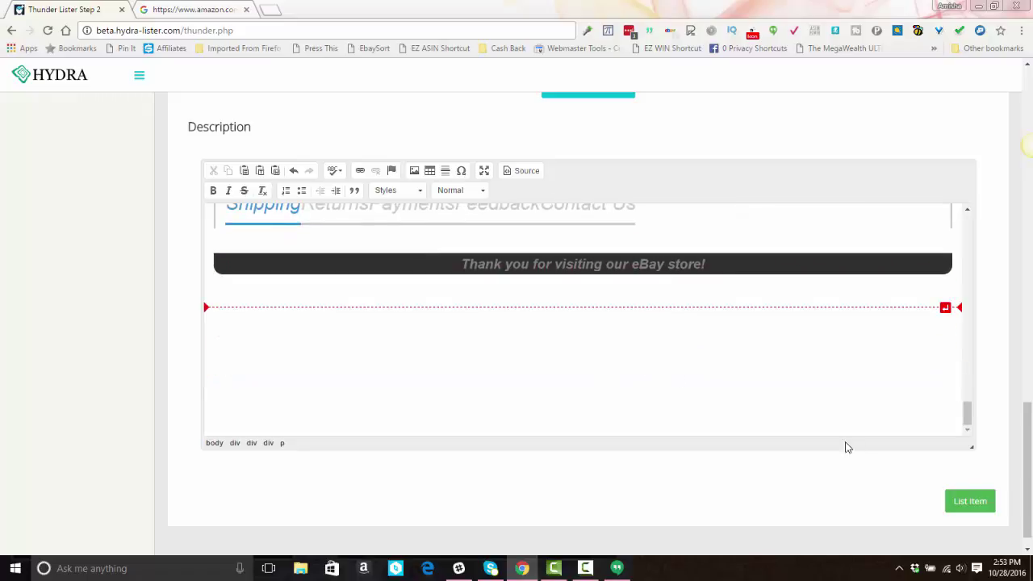
Submit the mermaid blanket for eBay listing and check it in the Item List.
{"action": "left_click", "coordinate": [970, 502]}
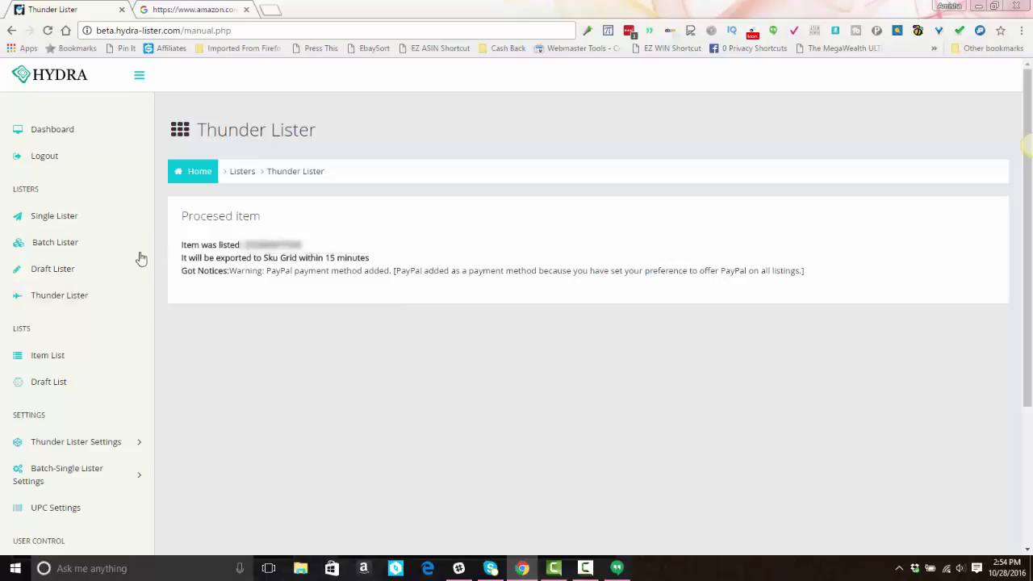
{"action": "left_click", "coordinate": [50, 358]}
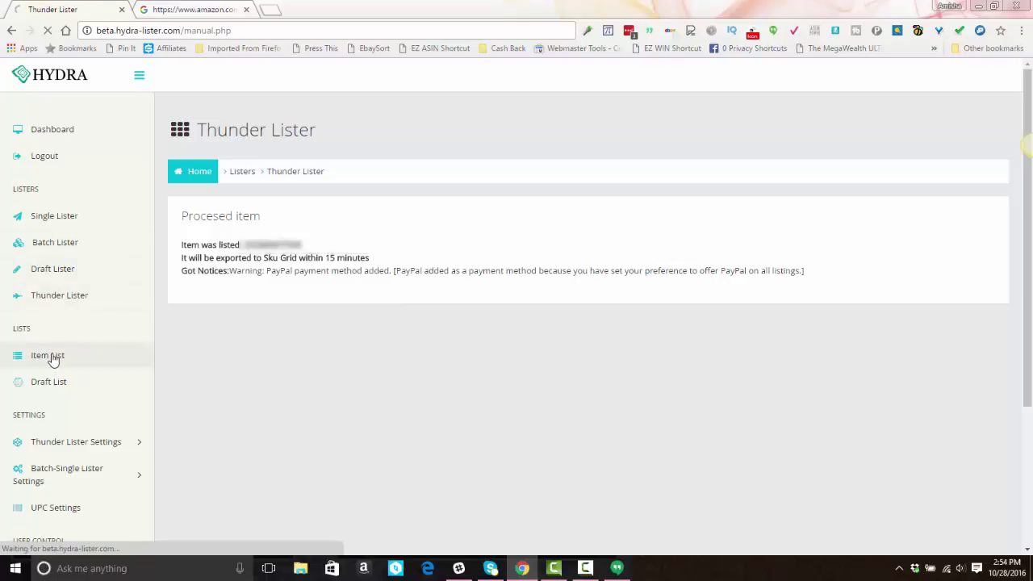